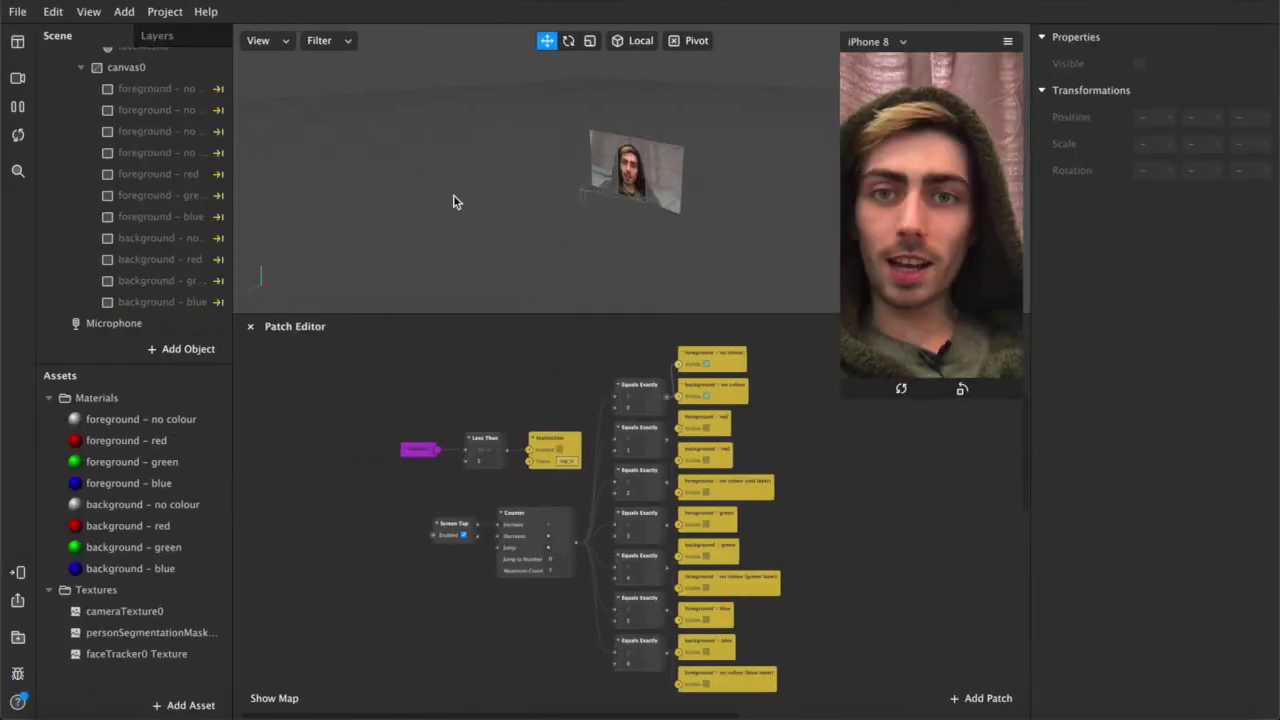
Step: Cycle the original RGB effect's preview through its red, green and blue backgrounds, and look over its rectangles under canvas0
drag(604, 342, 818, 686)
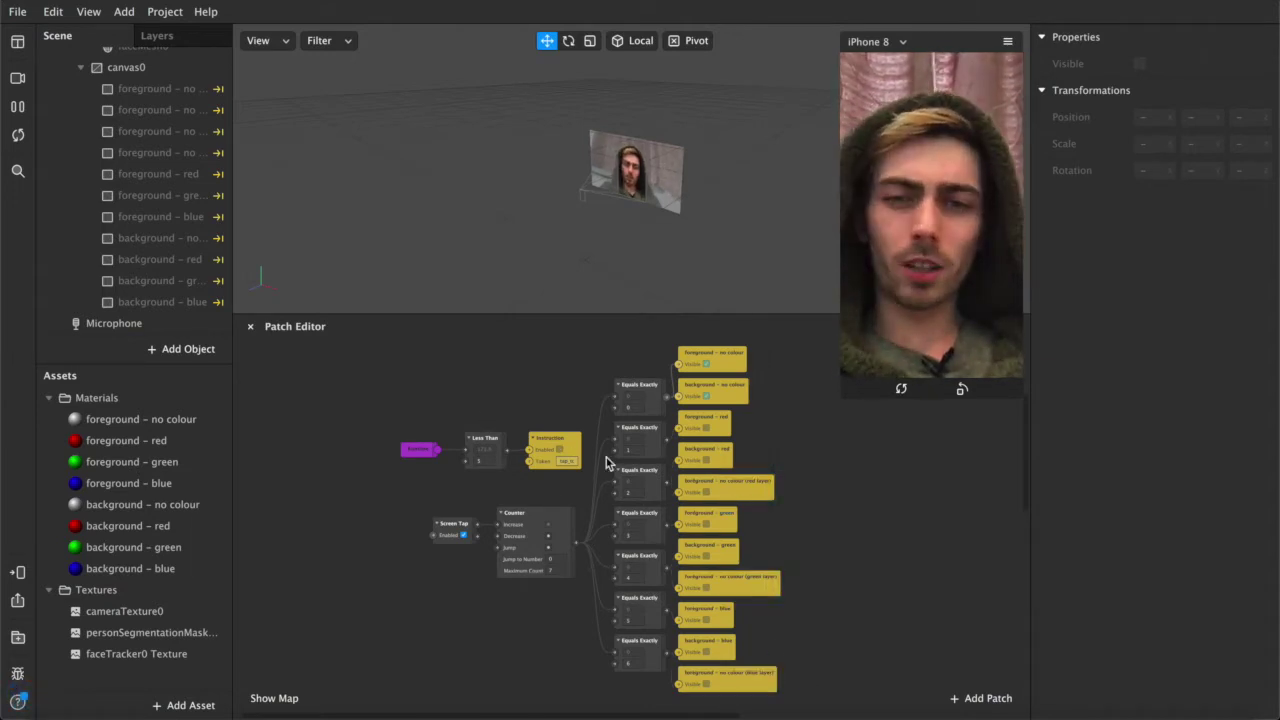
click(883, 280)
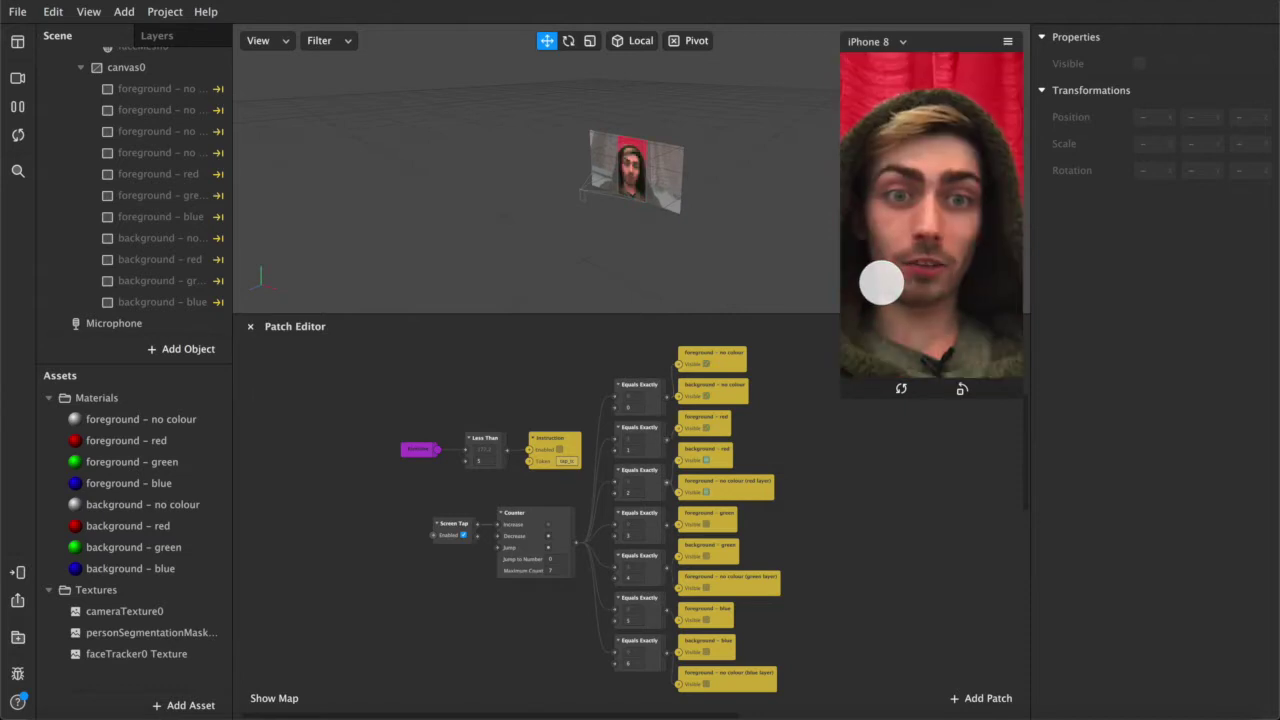
click(881, 283)
click(881, 283)
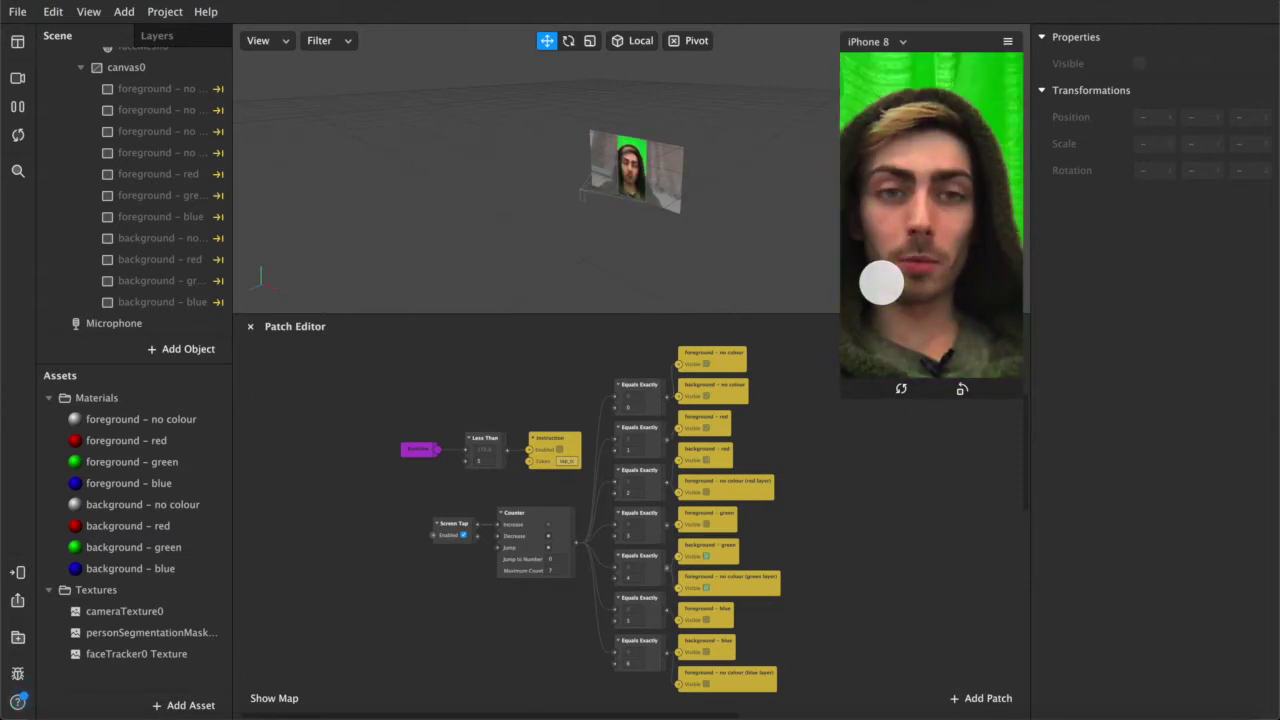
click(881, 283)
click(881, 283)
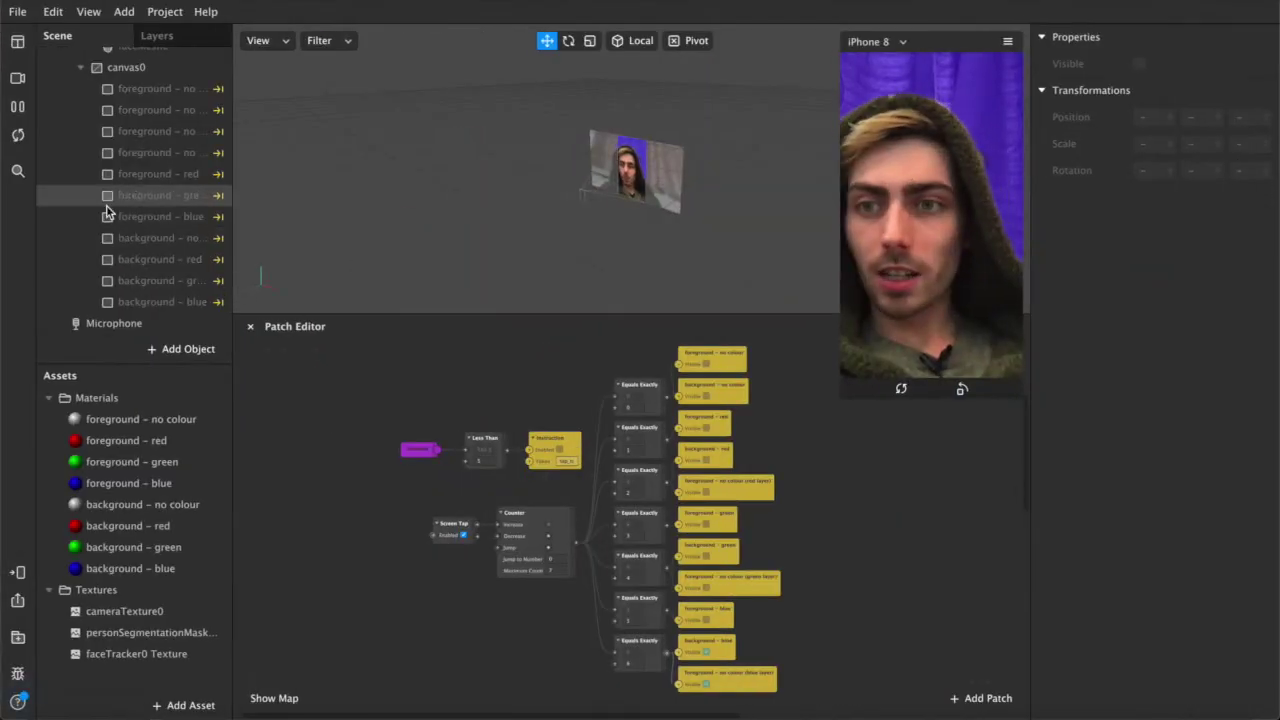
scroll(110, 205, up, 2)
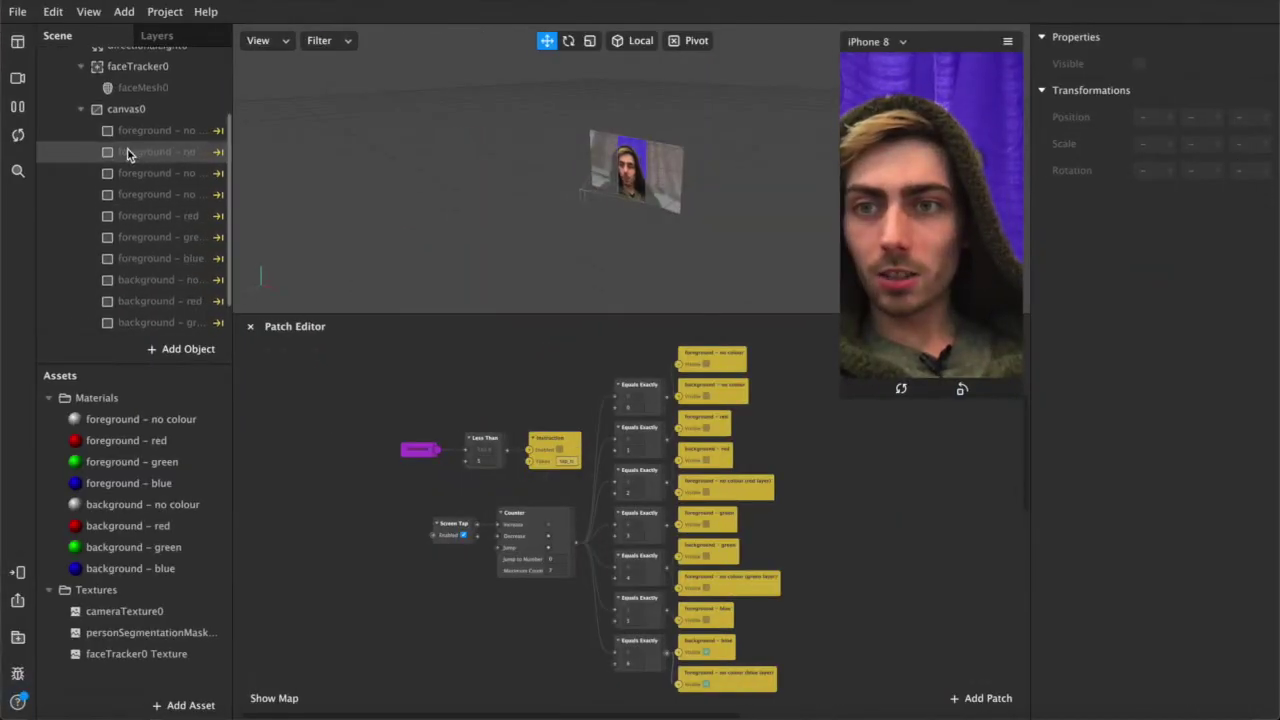
scroll(120, 215, down, 2)
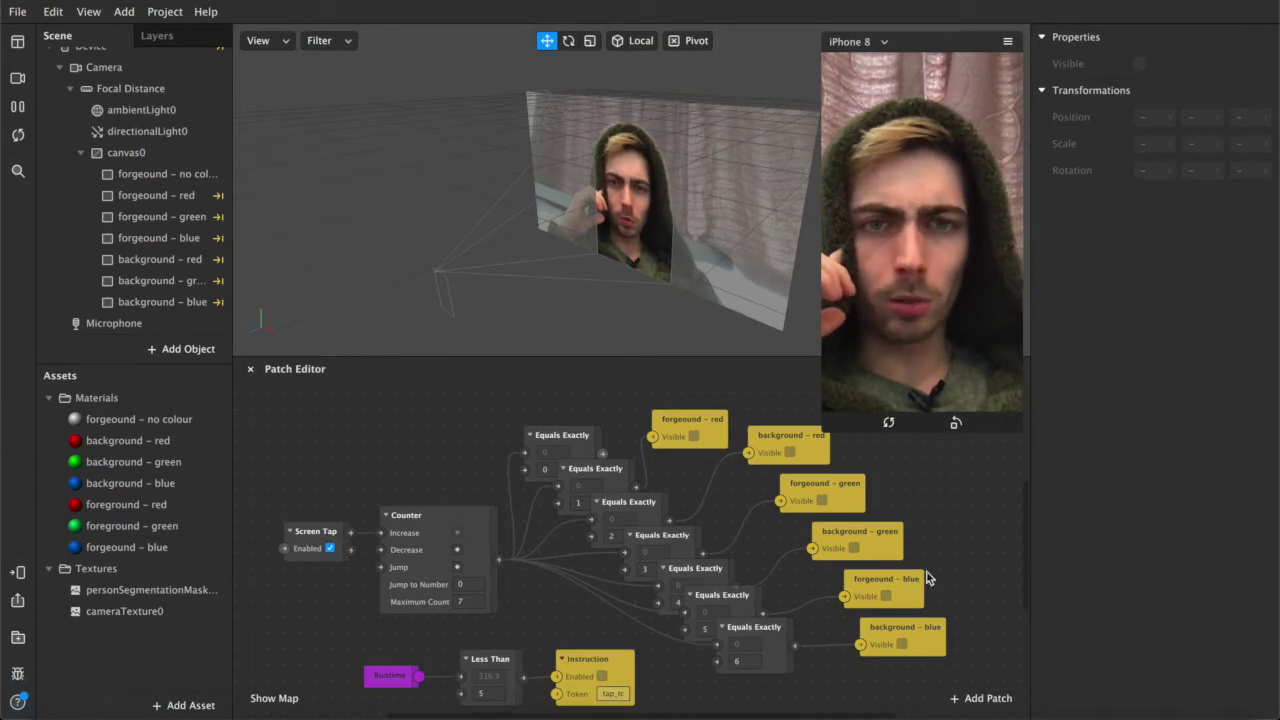
Step: Test the simplified RGB project by cycling the simulated screen taps through its foreground and background colours
click(890, 368)
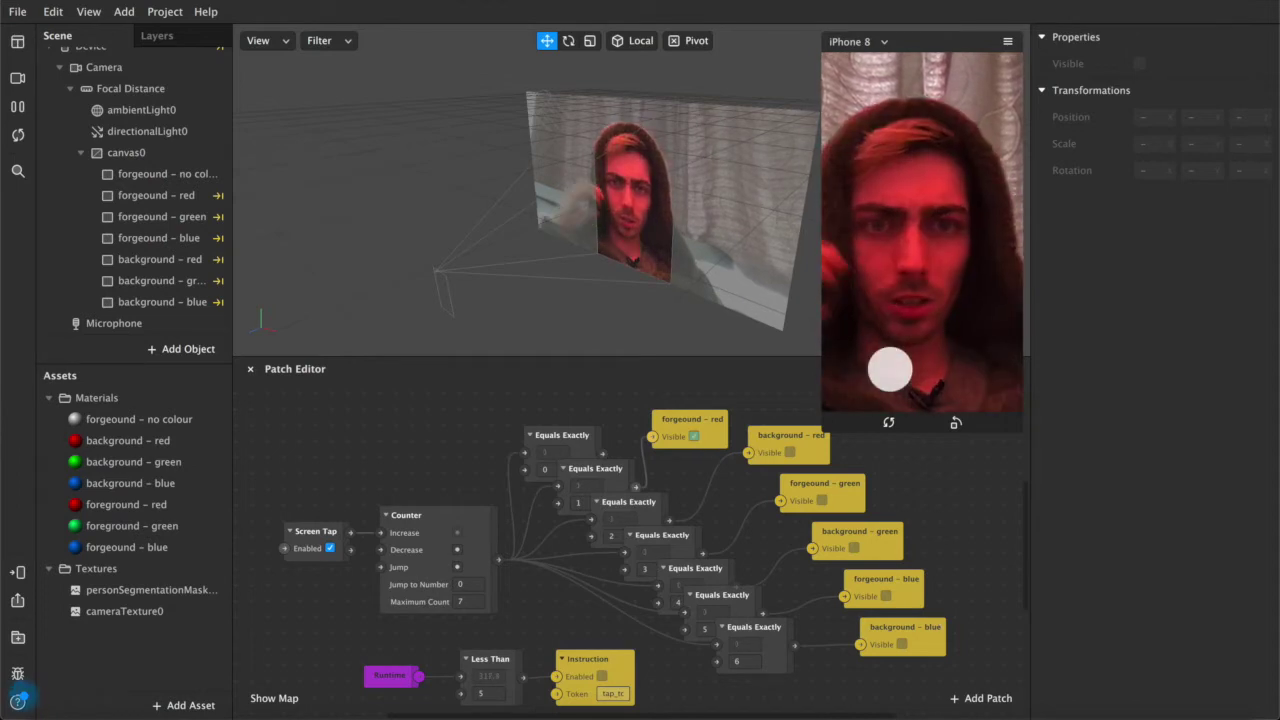
click(890, 368)
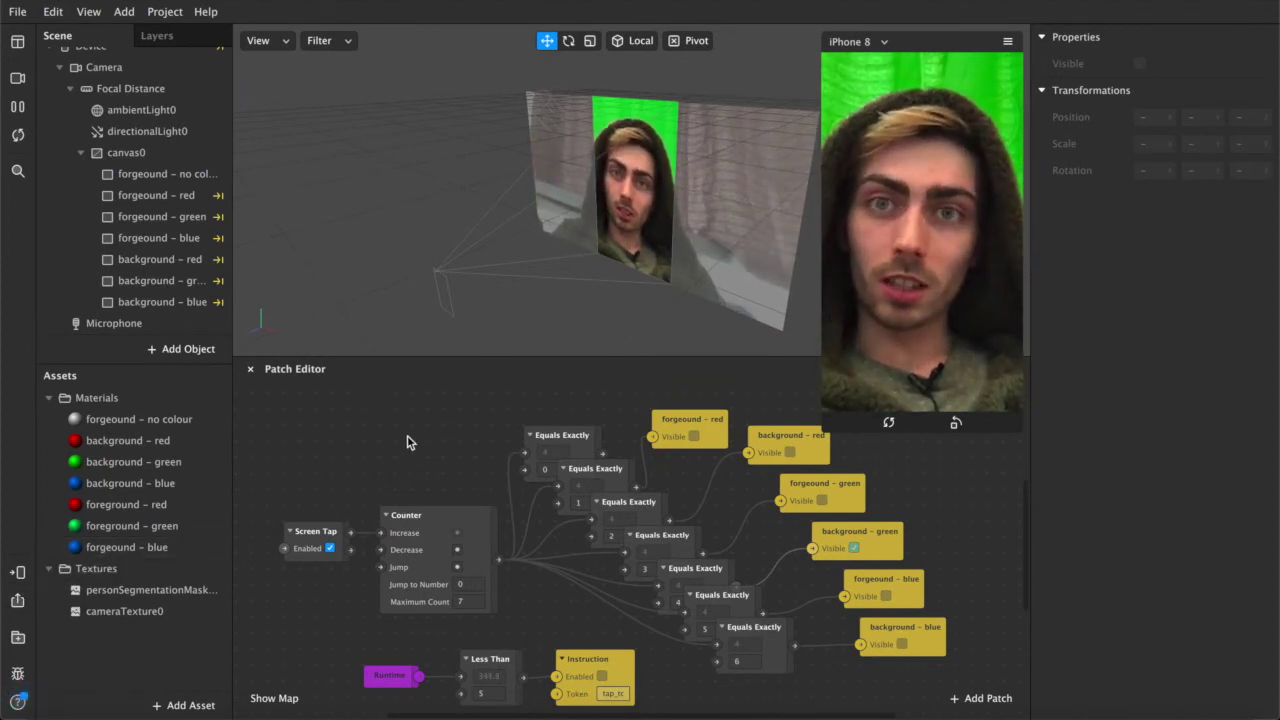
Step: Prepare an upload with the file size details shown, set to update the existing effect Primary (RGB)
click(17, 600)
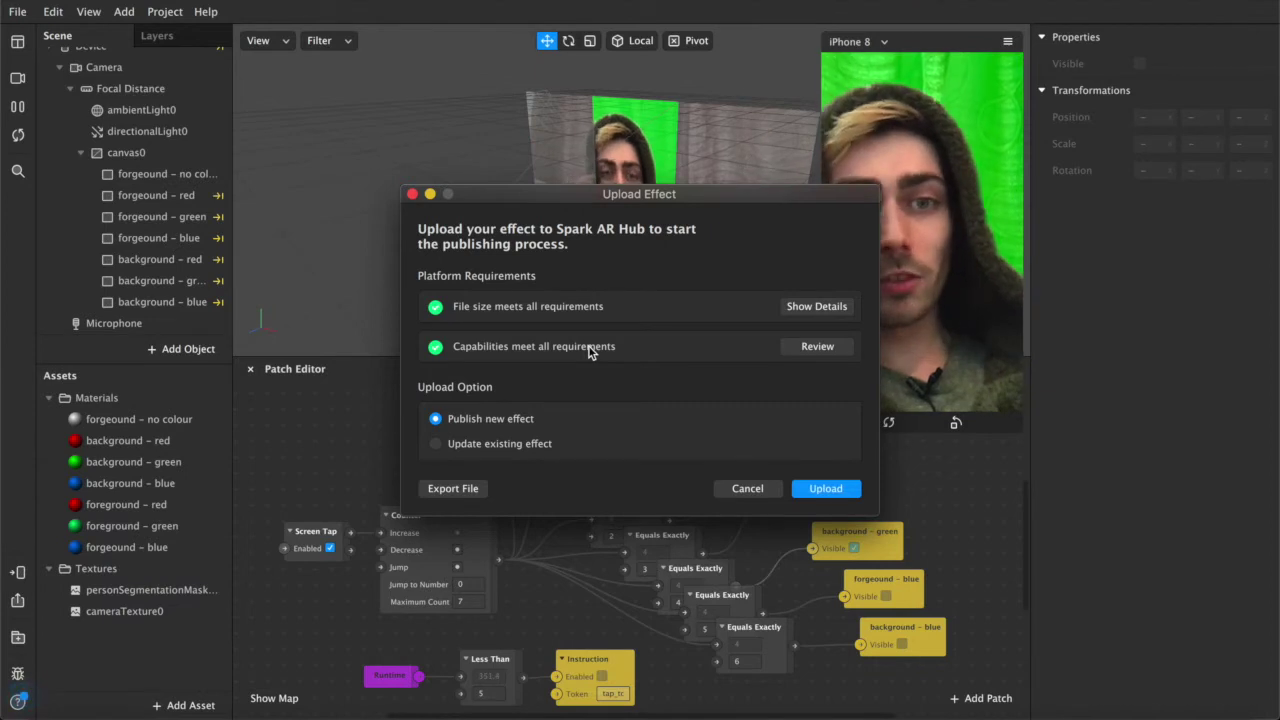
click(816, 308)
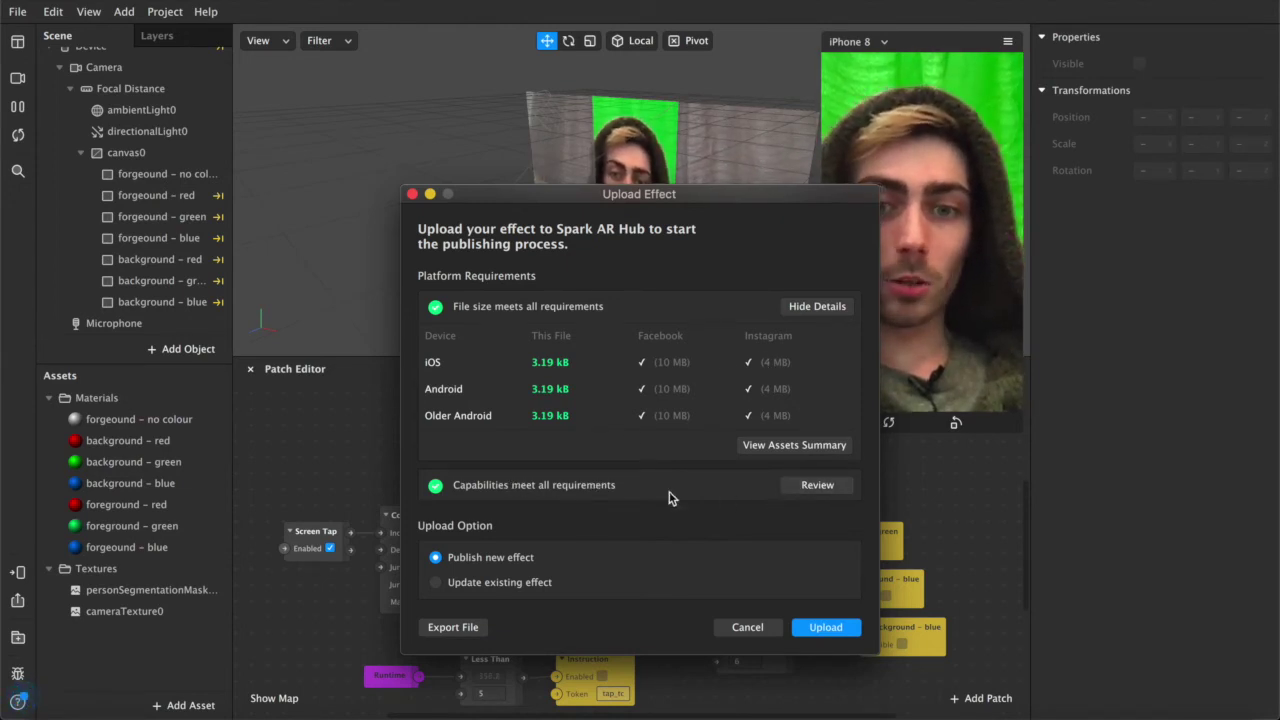
click(436, 583)
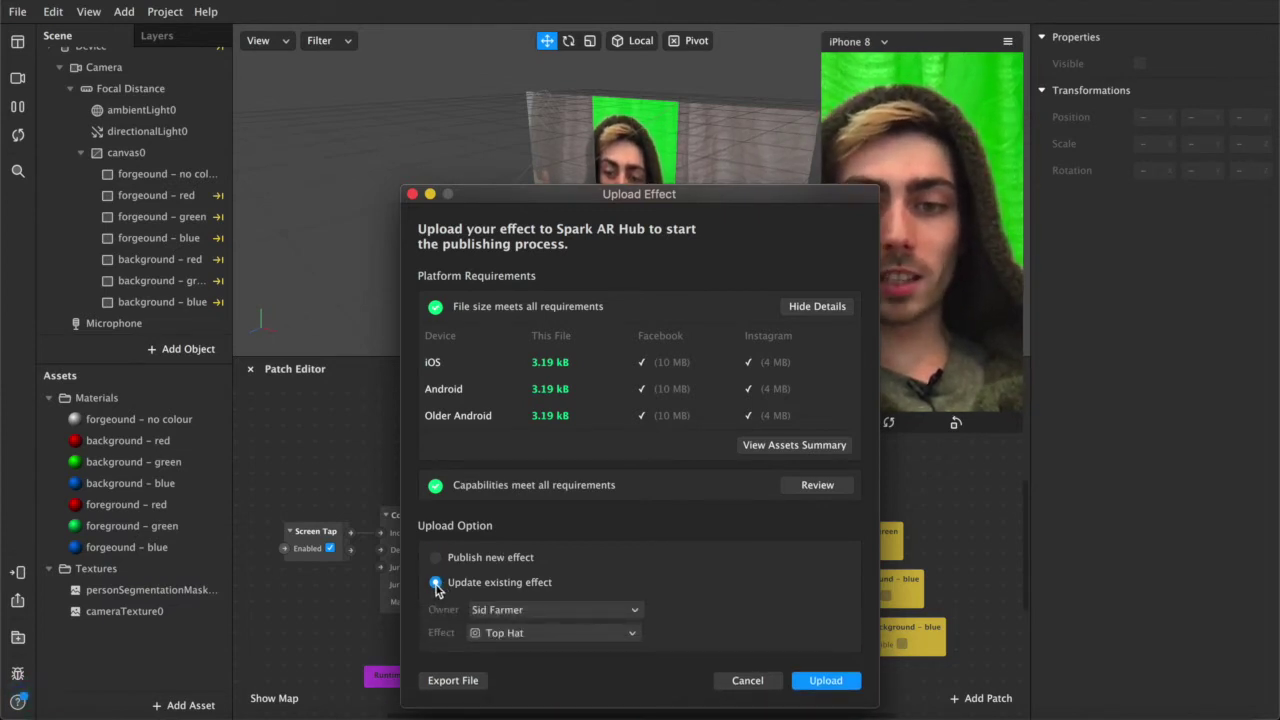
click(482, 633)
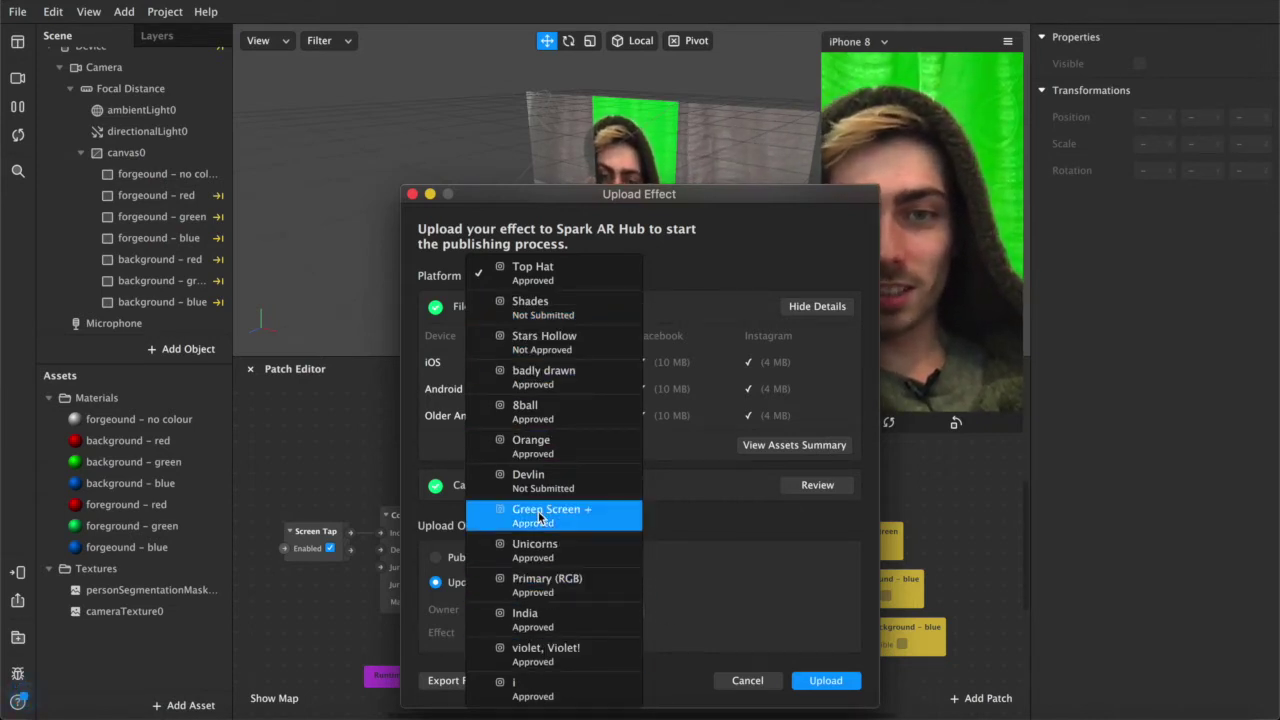
click(561, 585)
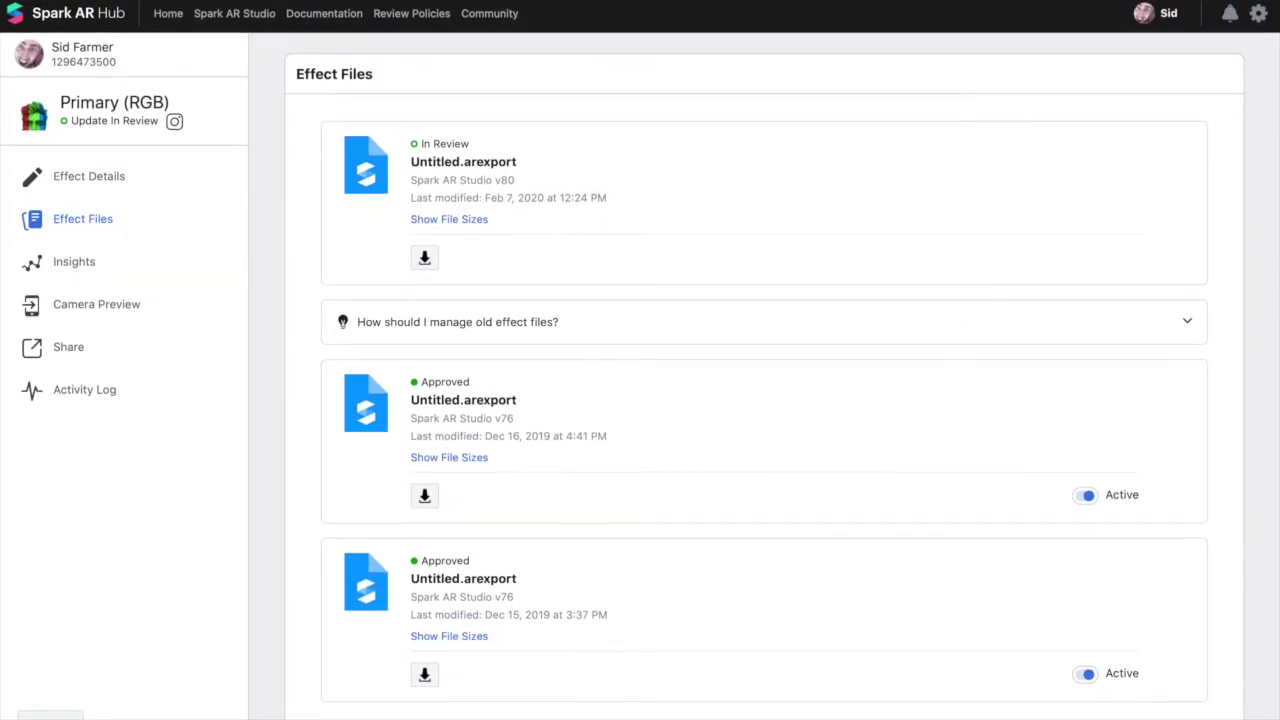
Step: Examine the effect files of Primary (RGB) in Spark AR Hub, comparing the review status and modification dates of each version
drag(52, 107, 202, 110)
click(88, 100)
drag(470, 144, 386, 145)
click(452, 140)
drag(485, 614, 541, 614)
click(537, 614)
drag(505, 432, 550, 434)
click(522, 434)
click(489, 183)
drag(421, 144, 466, 144)
click(422, 142)
Step: Check the delivery status in the Primary (RGB) effect details and its review status in the list of managed effects
click(100, 177)
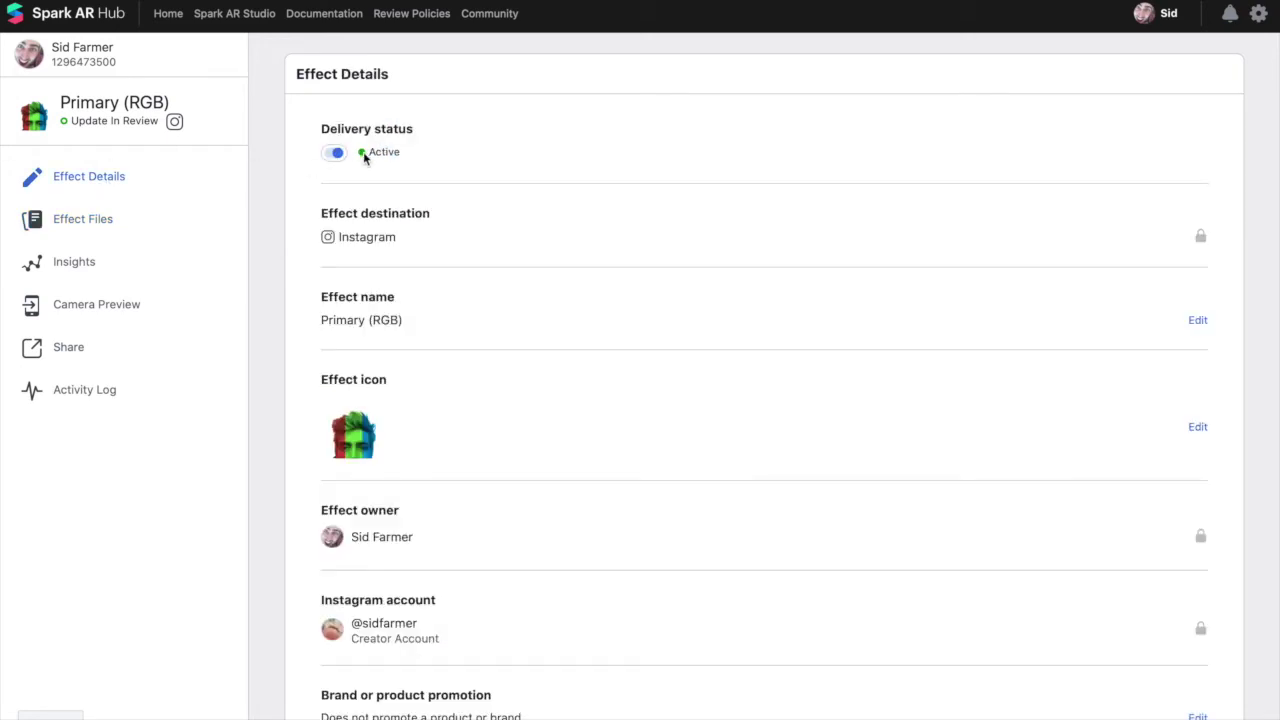
drag(365, 157, 414, 163)
click(414, 163)
mouse_move(383, 148)
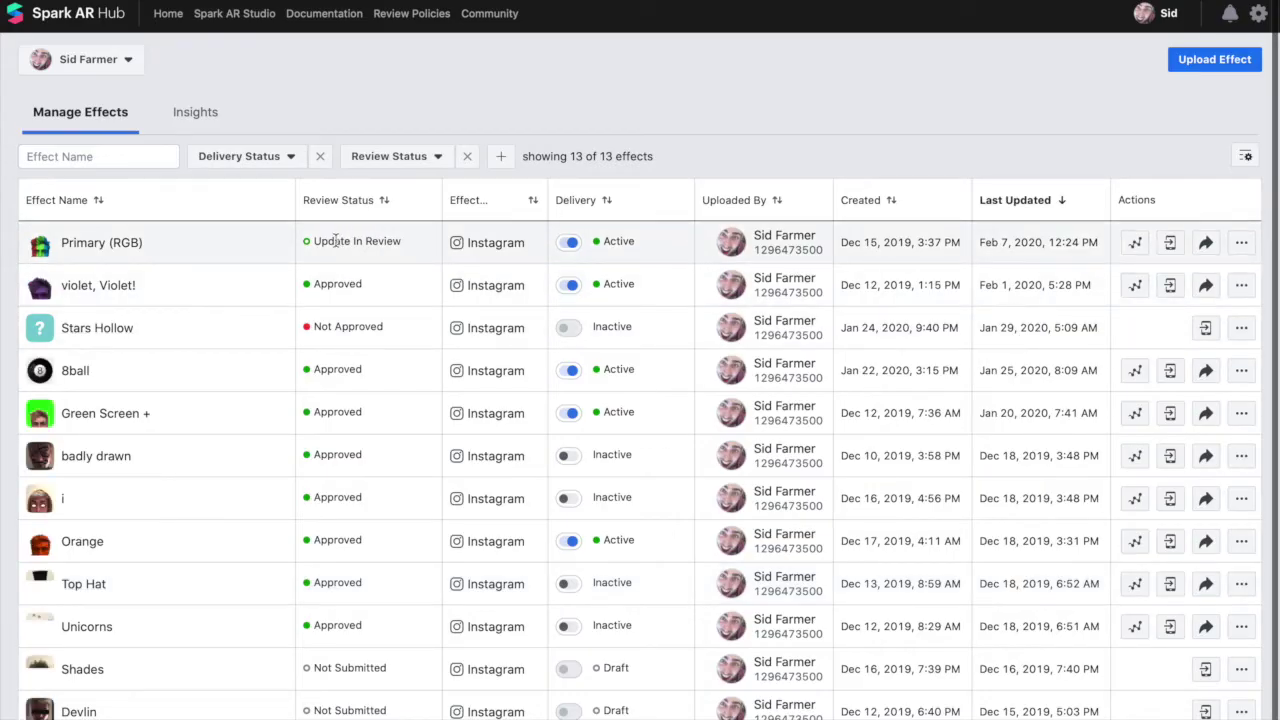
drag(313, 248, 402, 244)
click(380, 262)
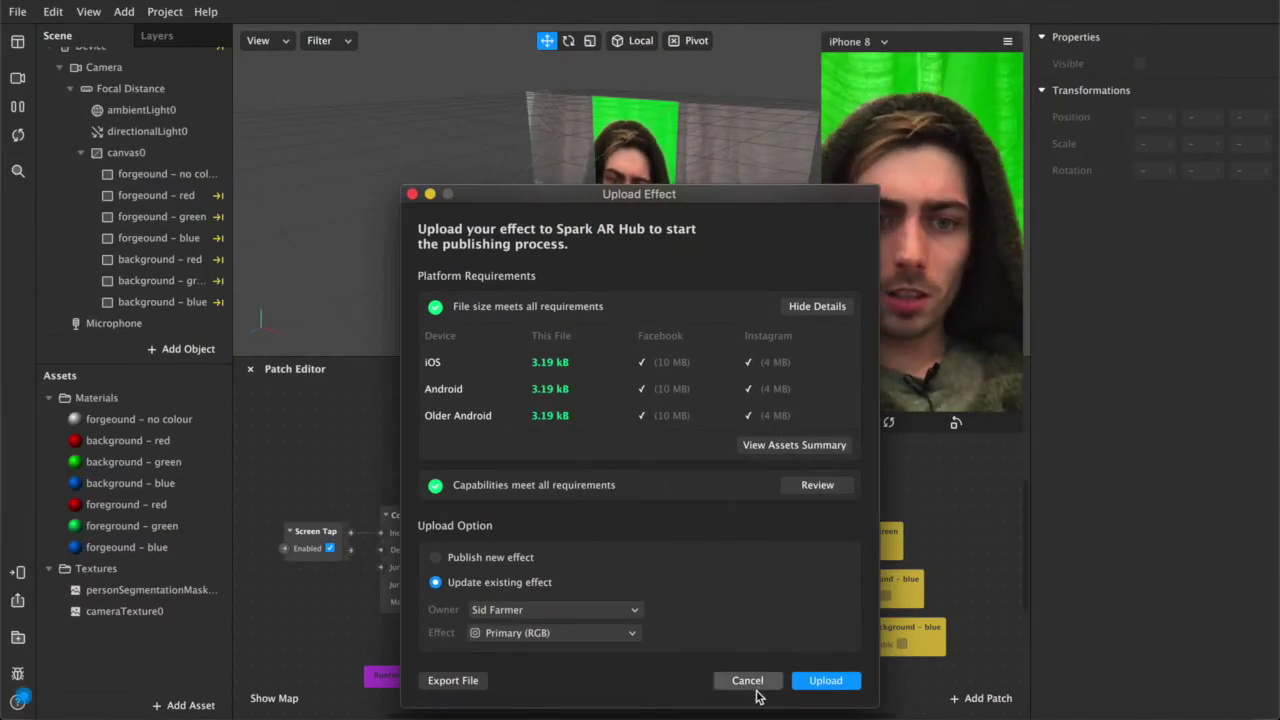
Step: Cancel the pending upload in Spark AR Studio and preview the original orange project's filter levels, looking over its rectangles 0 to 100
click(750, 683)
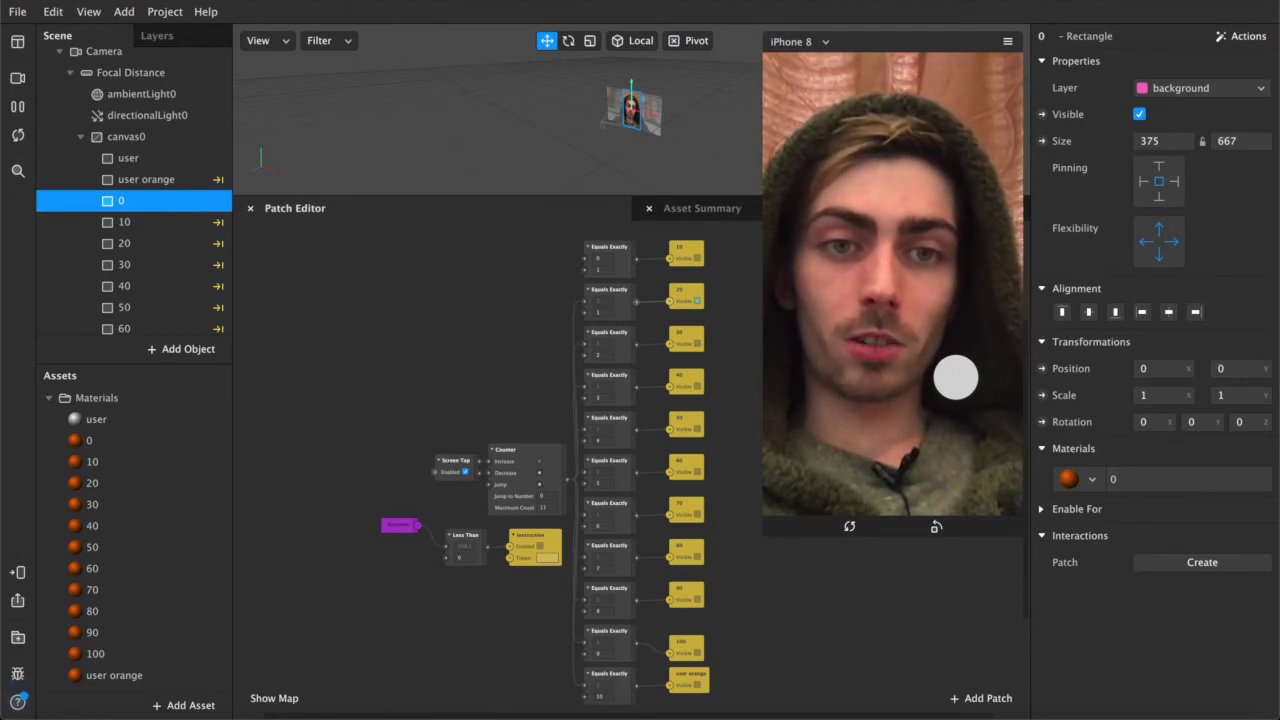
click(955, 378)
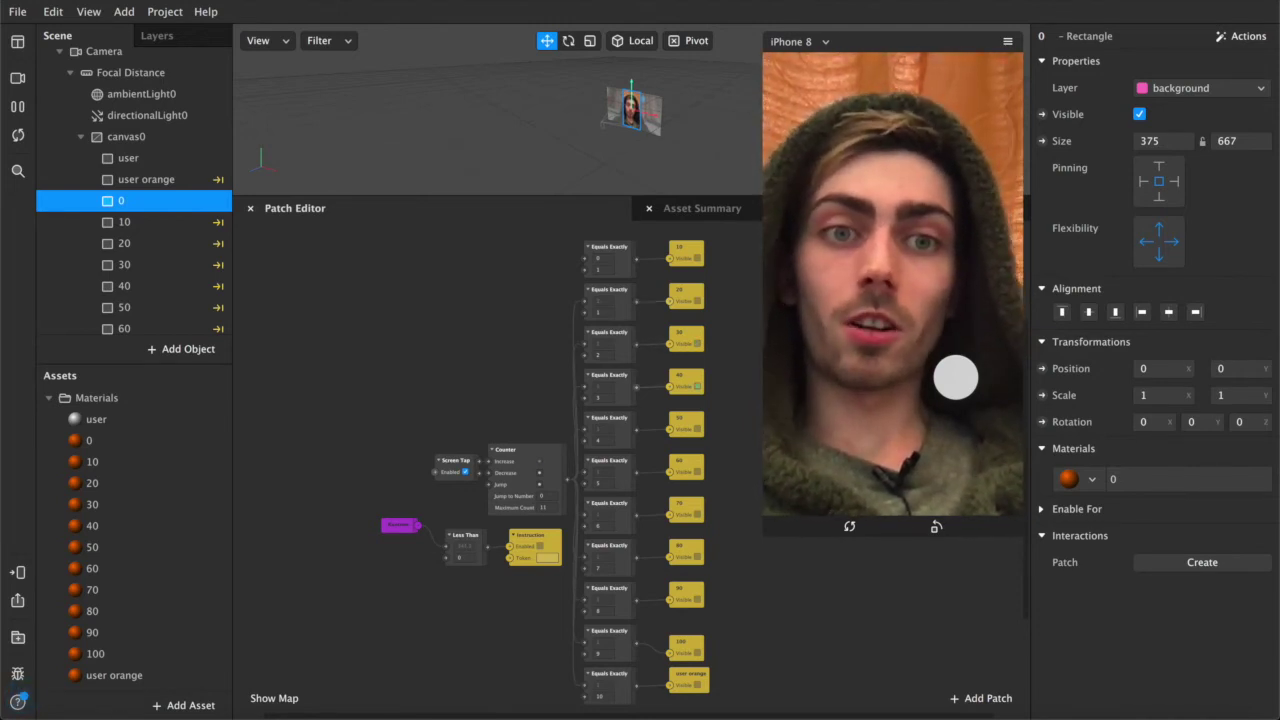
click(955, 378)
click(955, 378)
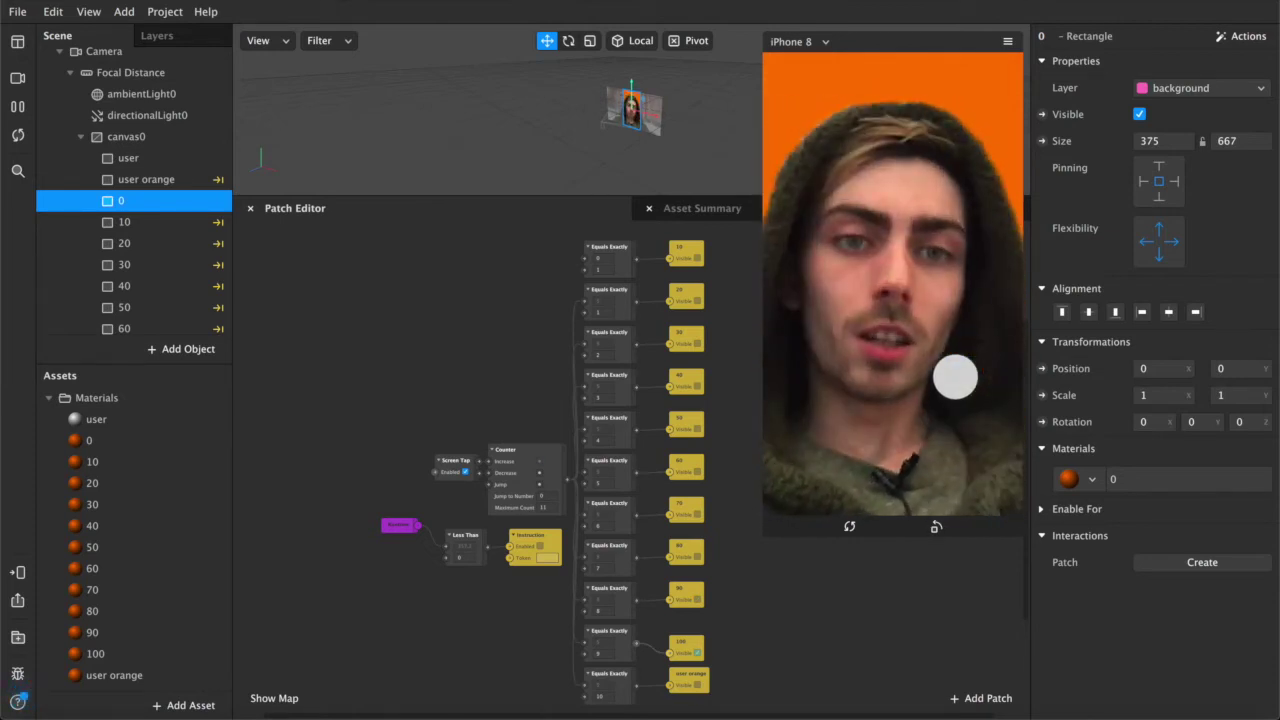
click(955, 377)
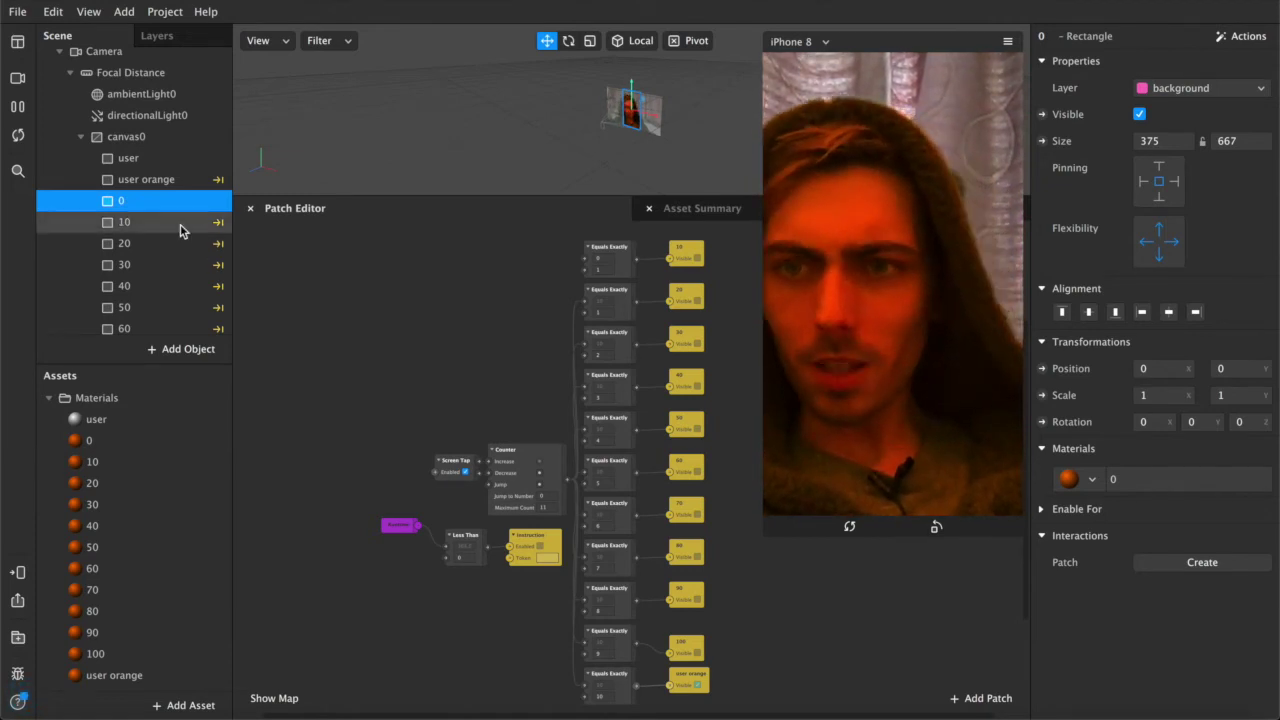
scroll(180, 226, down, 3)
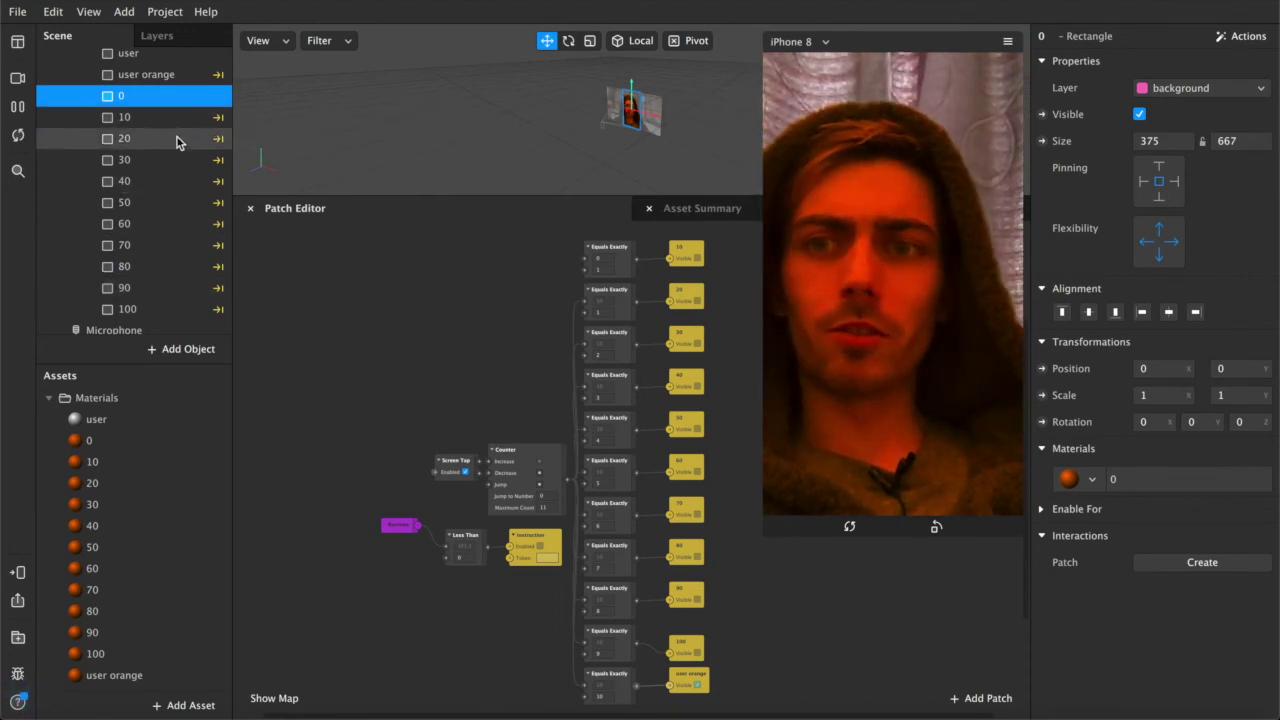
scroll(651, 473, down, 1)
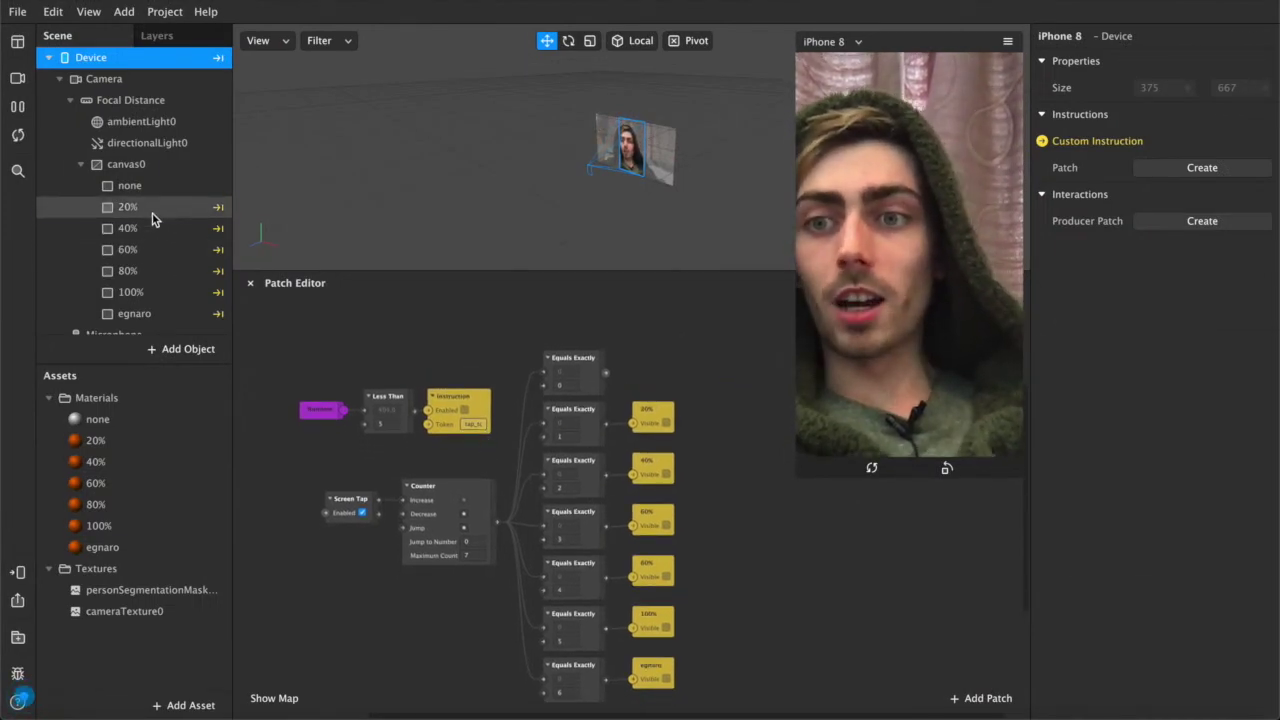
Step: Inspect the none and 20% rectangles of the simplified orange project and cycle its preview through the orange levels
click(152, 208)
scroll(144, 260, down, 1)
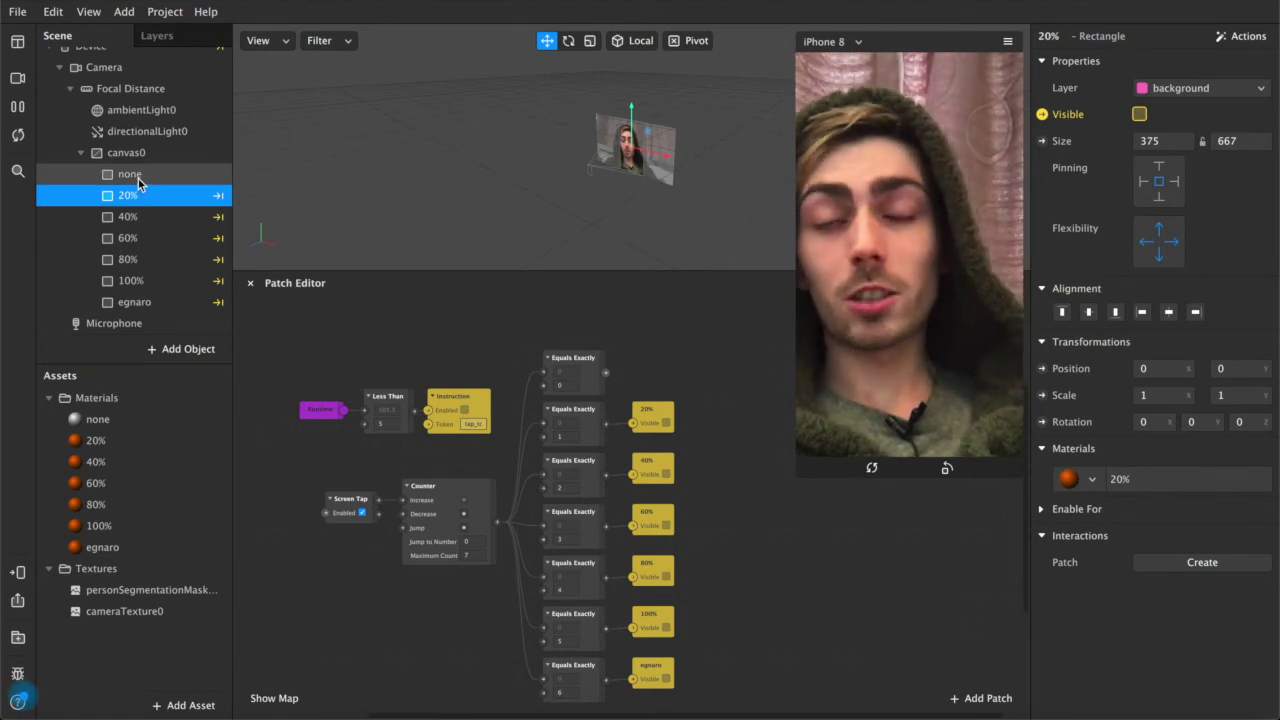
click(138, 176)
click(128, 198)
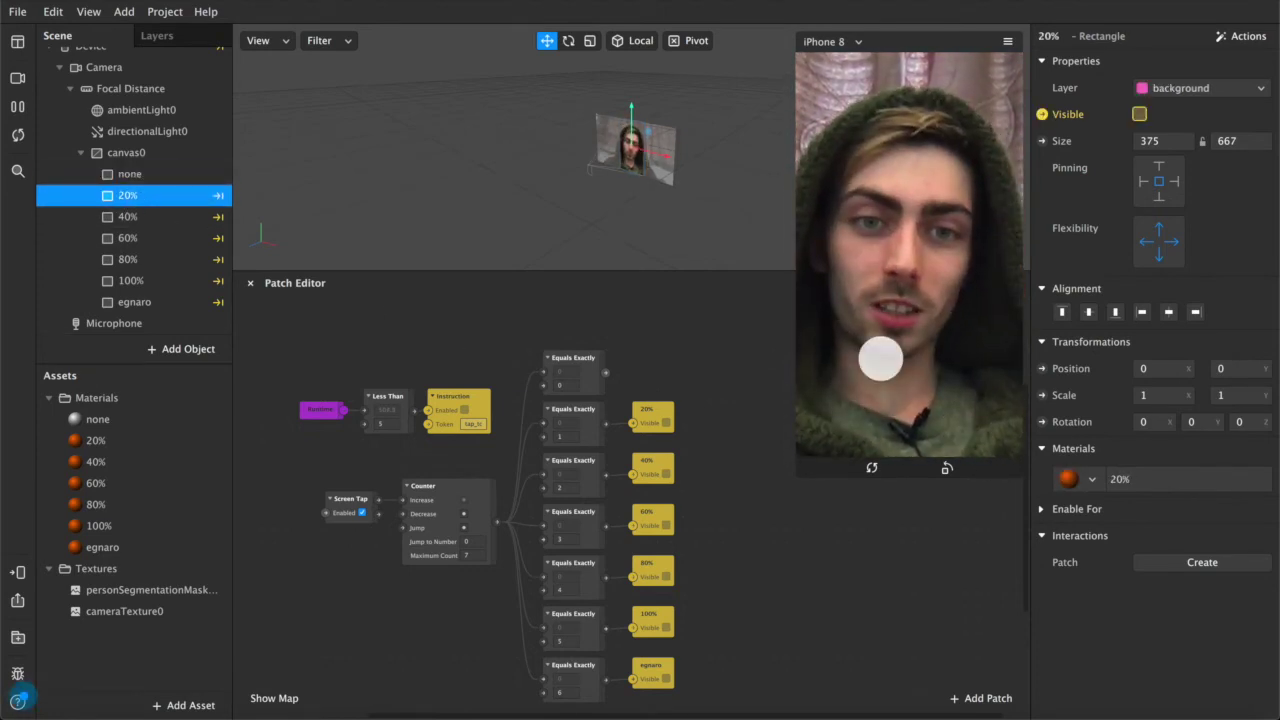
click(880, 359)
click(880, 359)
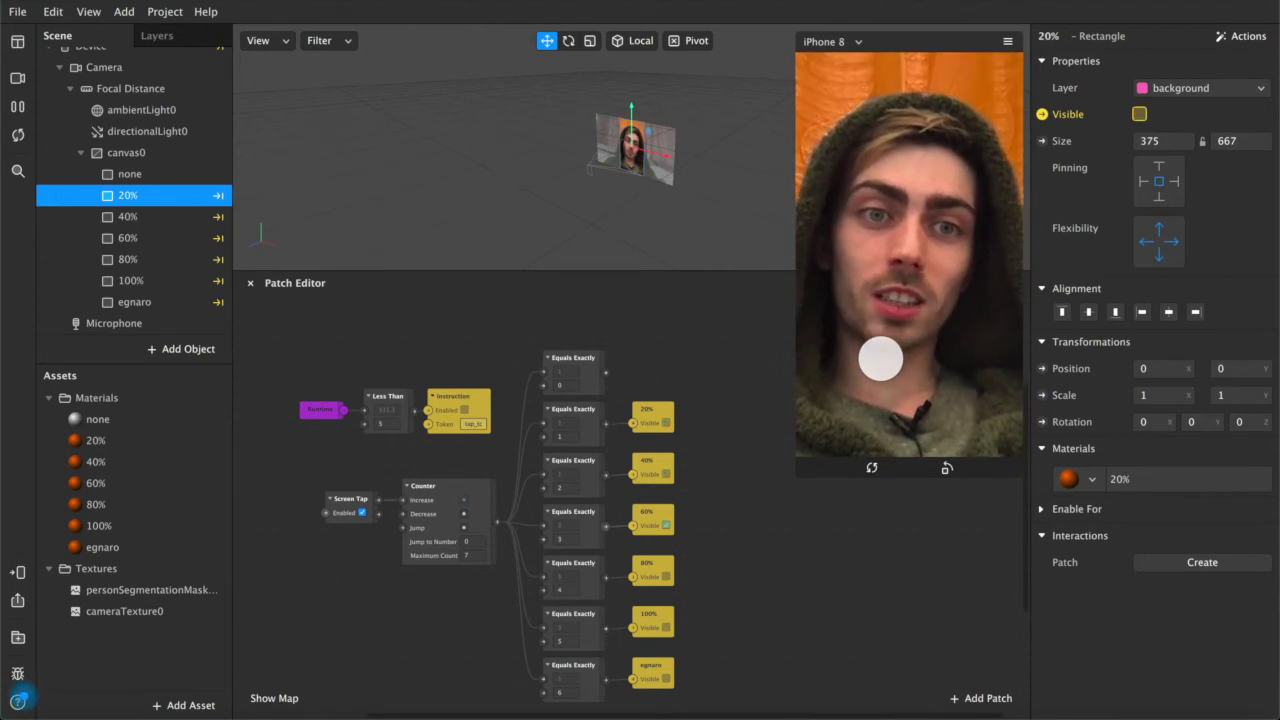
click(880, 359)
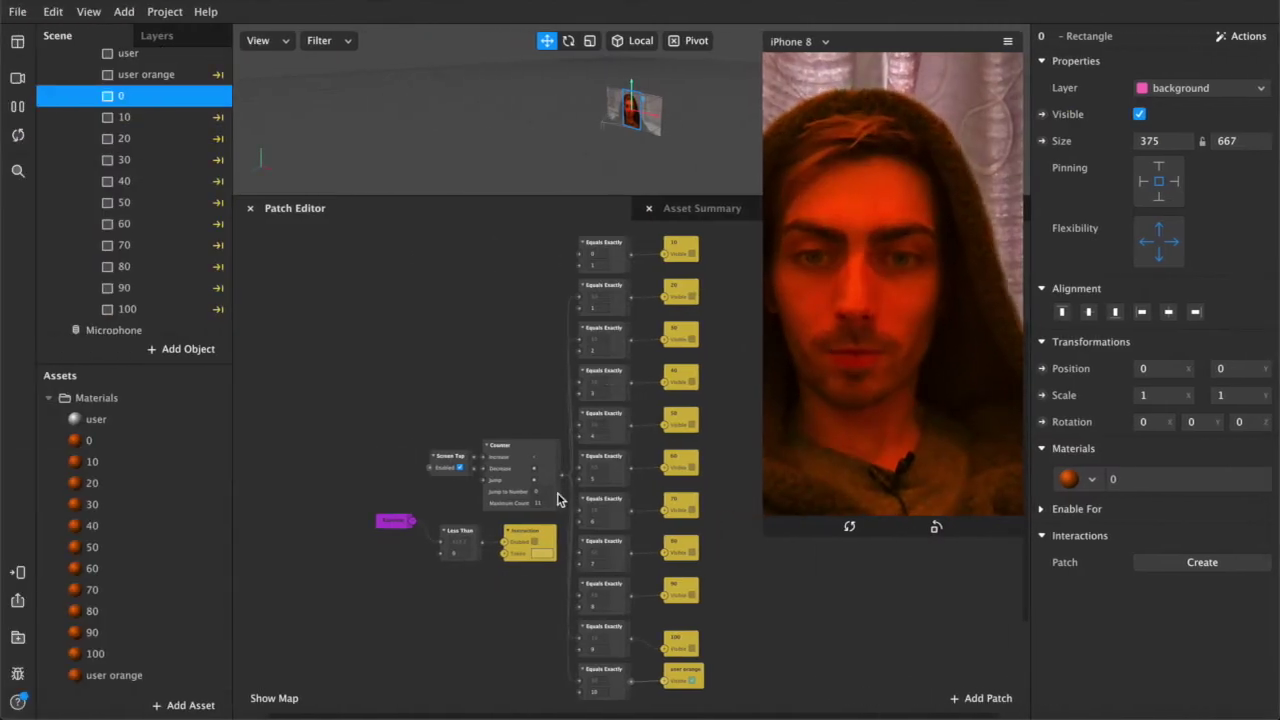
Step: Compare the patch graphs of the original and simplified orange projects, slightly reducing the Patch Editor's height in the simplified one
scroll(592, 512, up, 1)
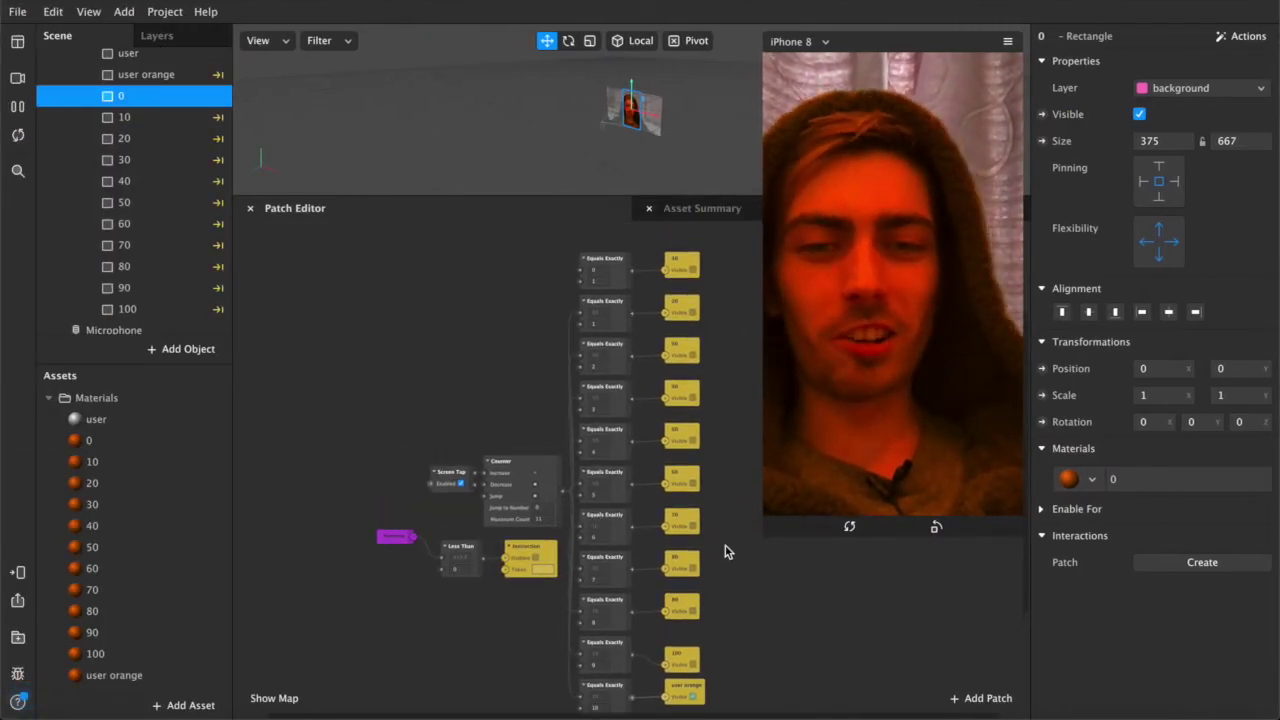
click(686, 651)
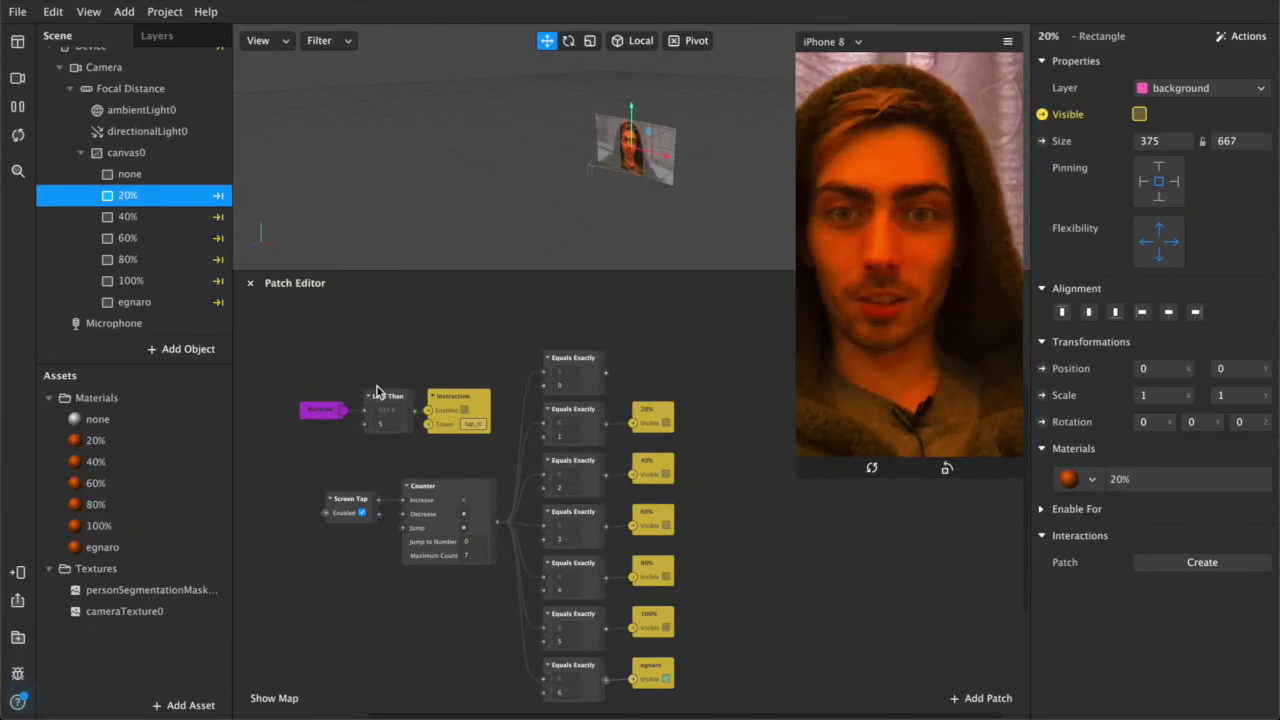
drag(483, 271, 477, 299)
scroll(449, 391, down, 3)
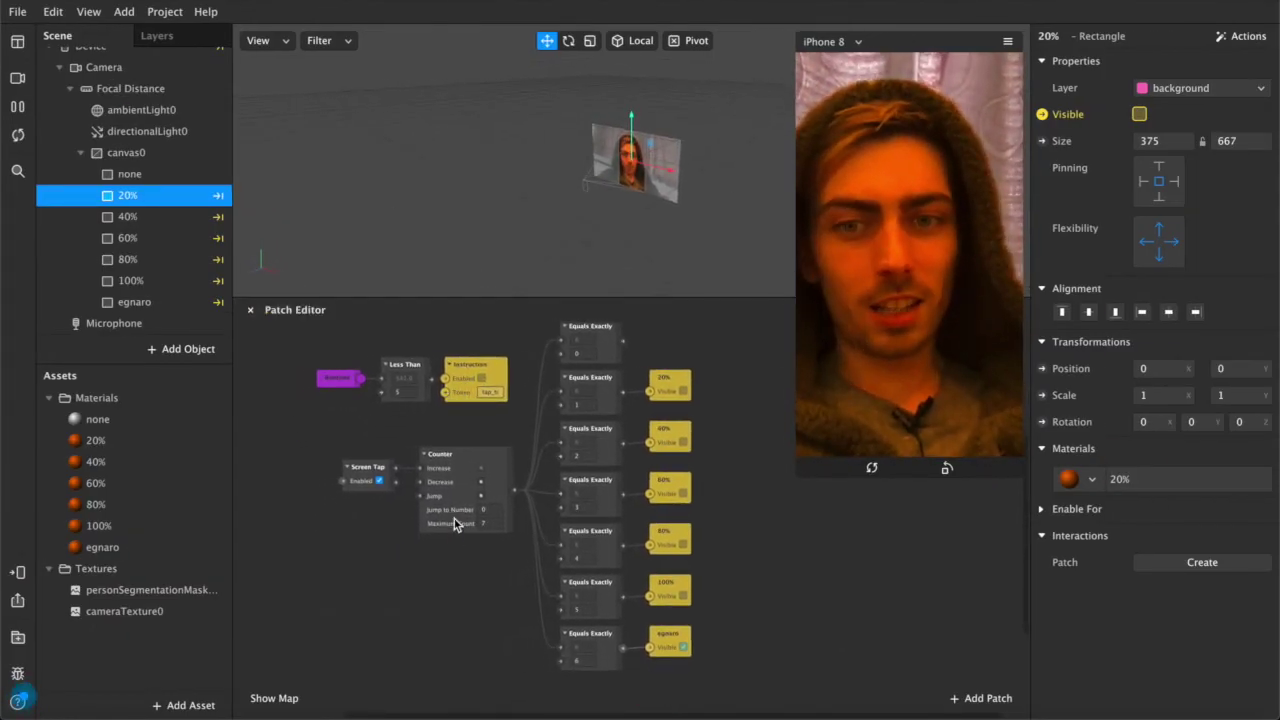
Step: Upload the simplified orange project as an update to the existing effect Orange, with the file size details shown
click(19, 573)
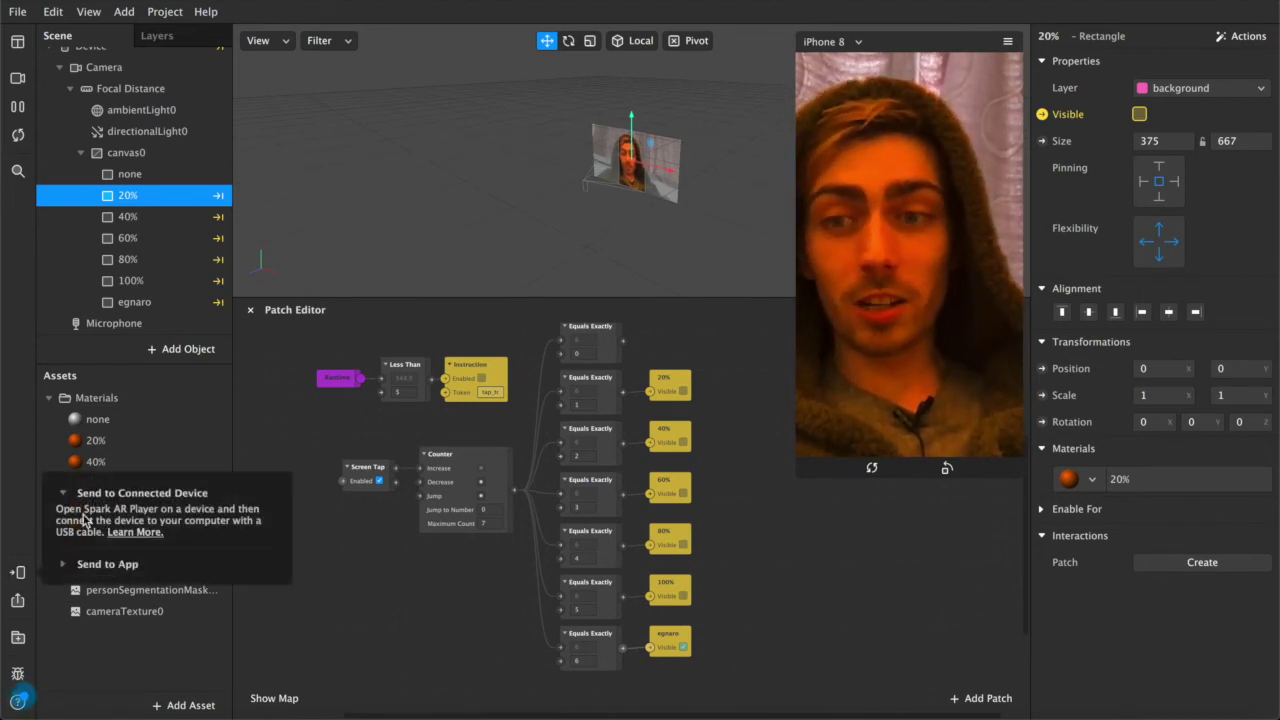
click(18, 605)
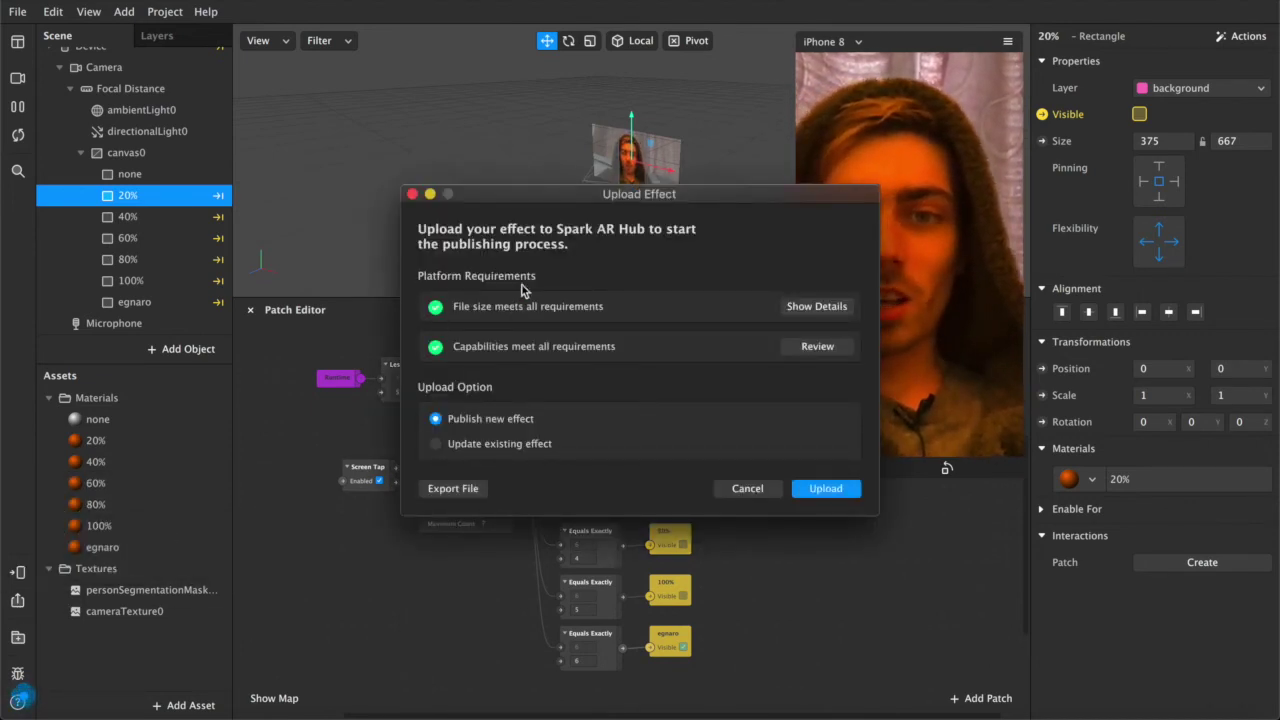
click(795, 307)
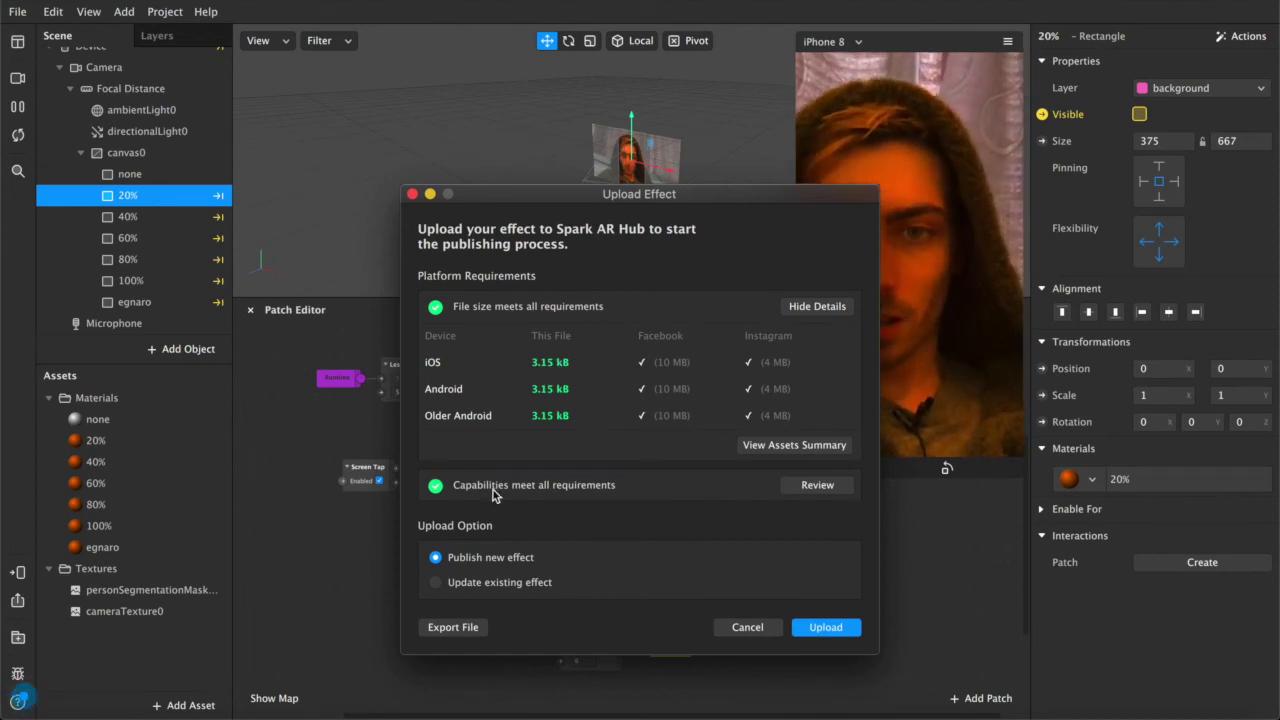
click(435, 583)
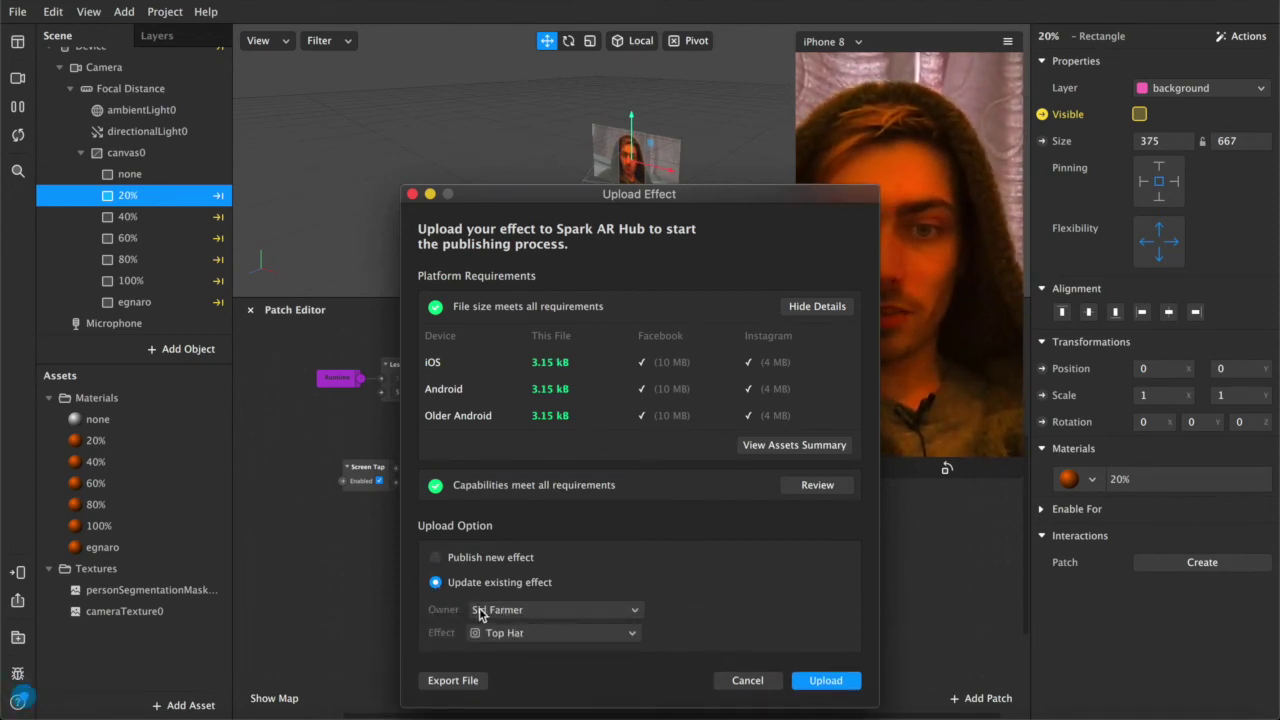
click(525, 633)
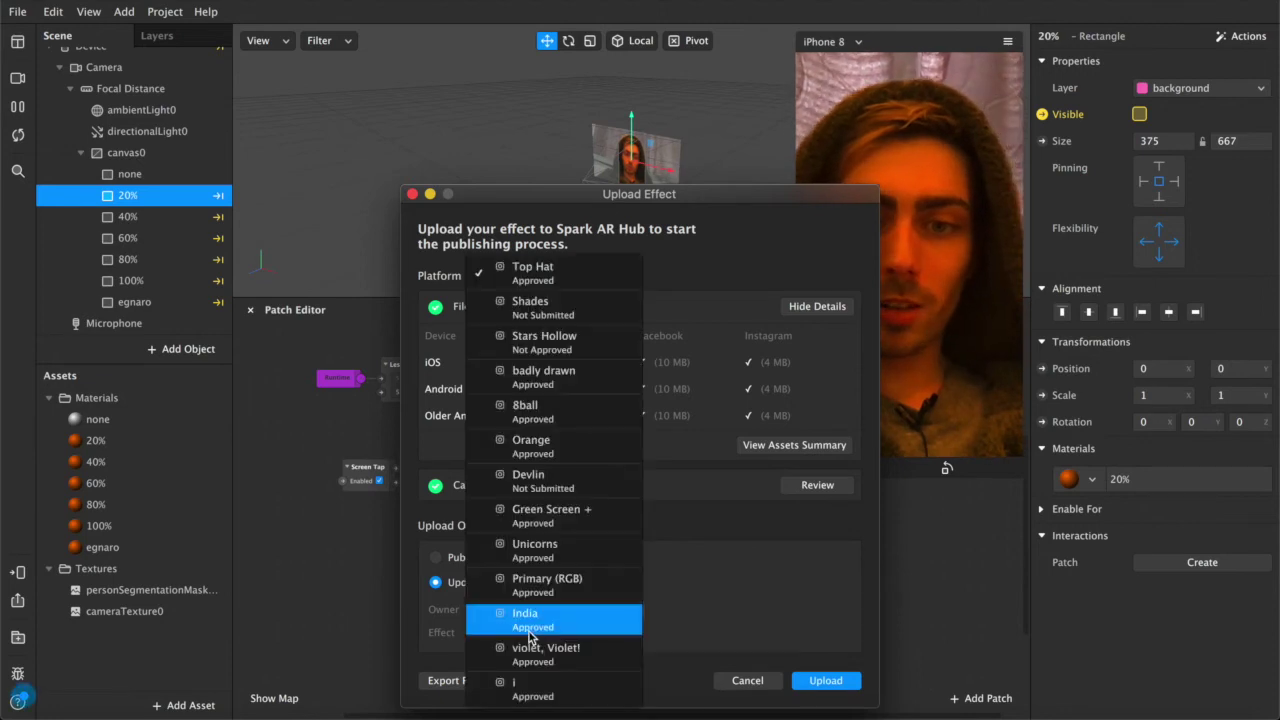
click(535, 450)
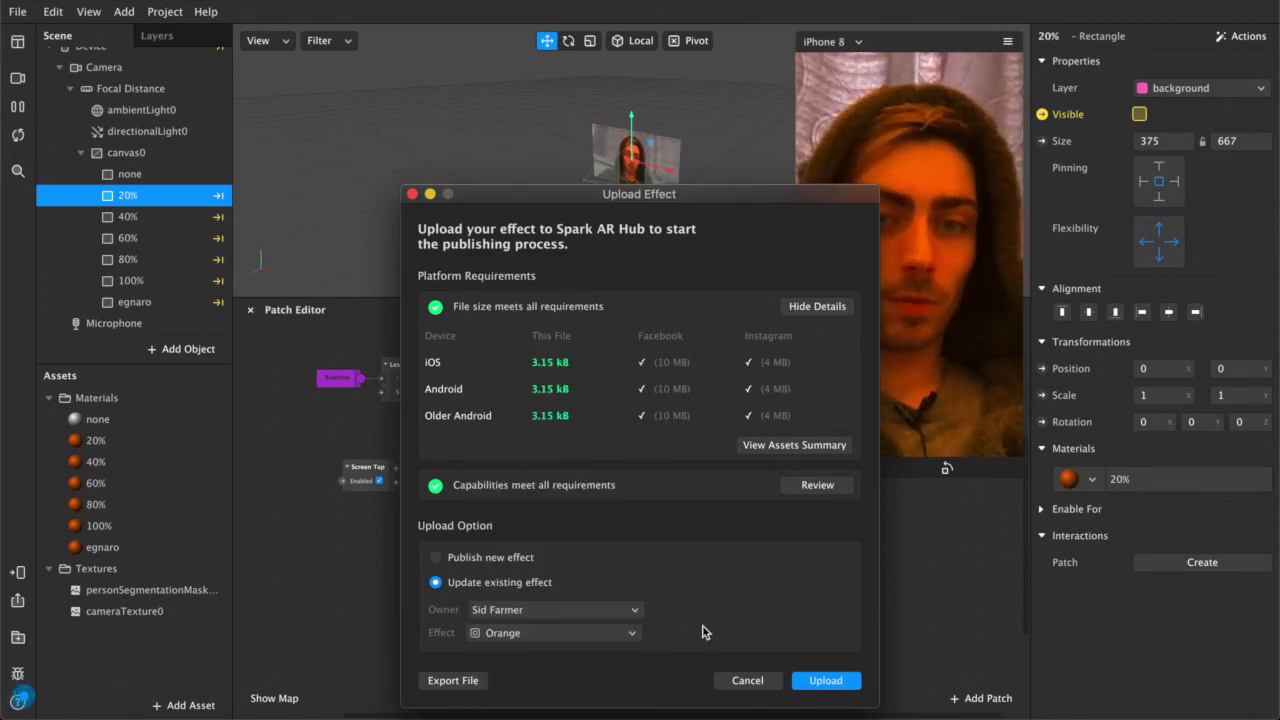
click(822, 680)
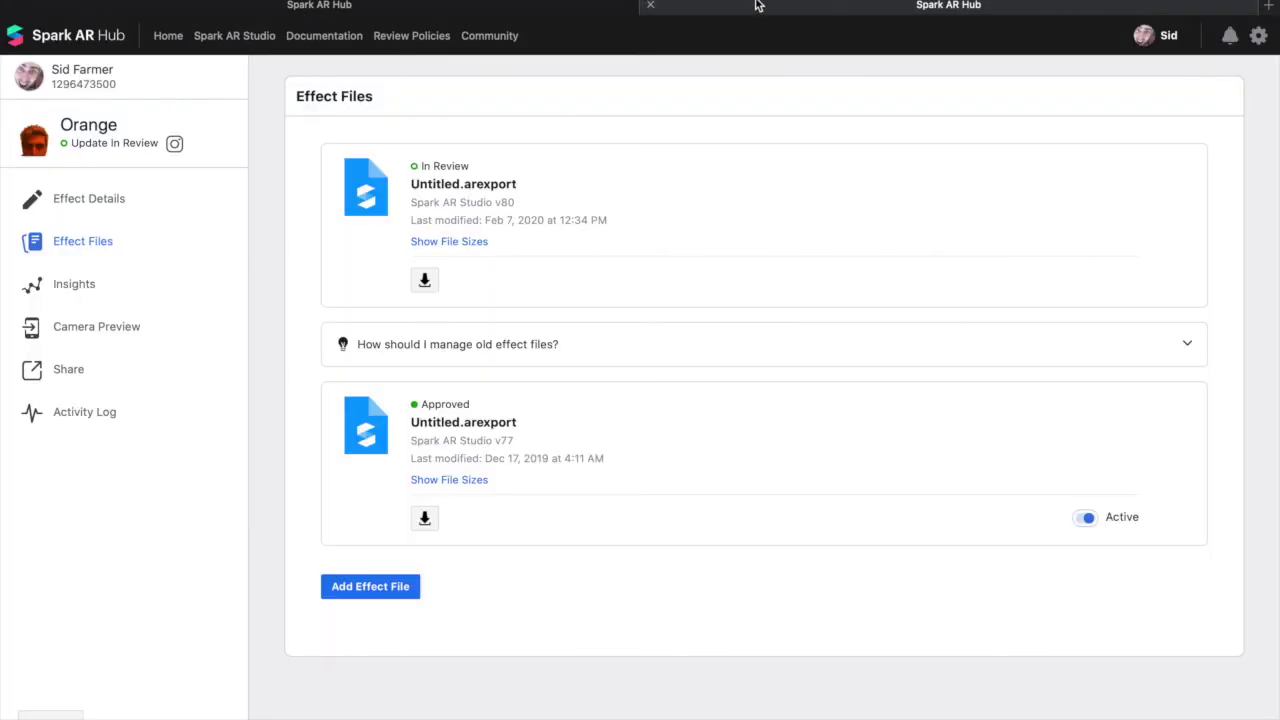
Step: Examine the Orange effect's files in Spark AR Hub, comparing the review status and modification dates of the new and previous versions
click(734, 10)
click(577, 20)
drag(485, 459, 526, 459)
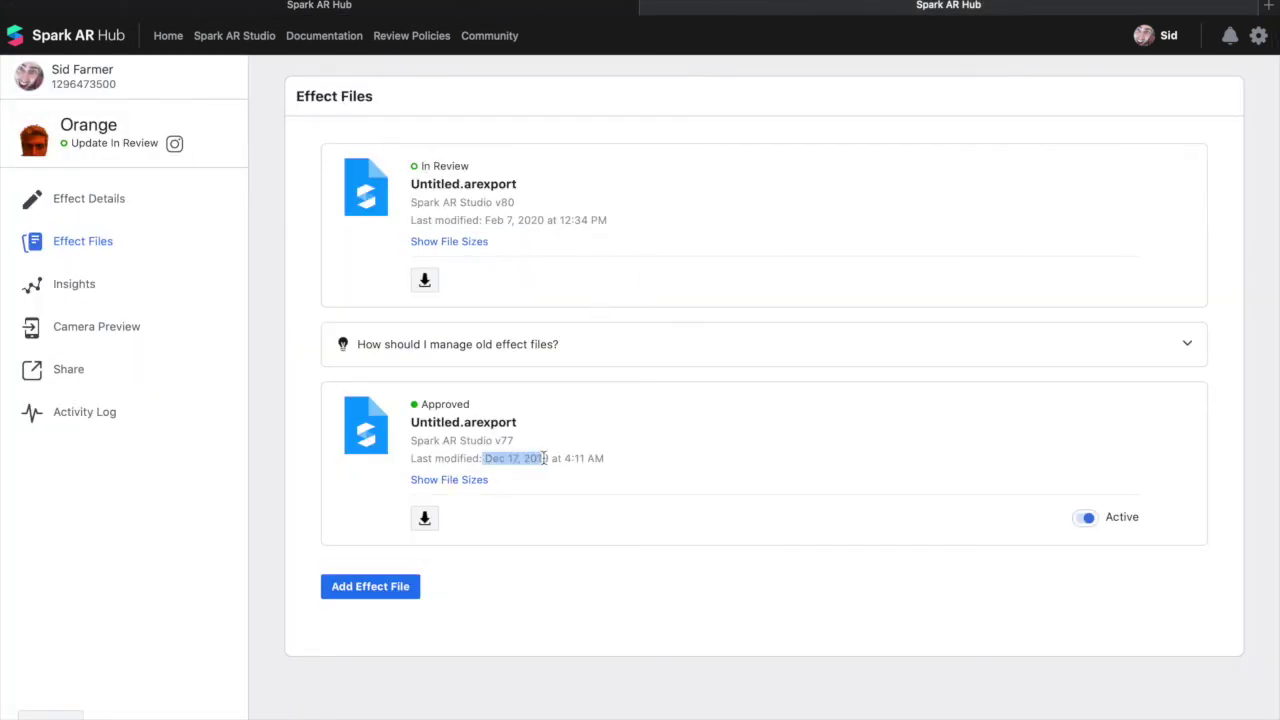
click(544, 458)
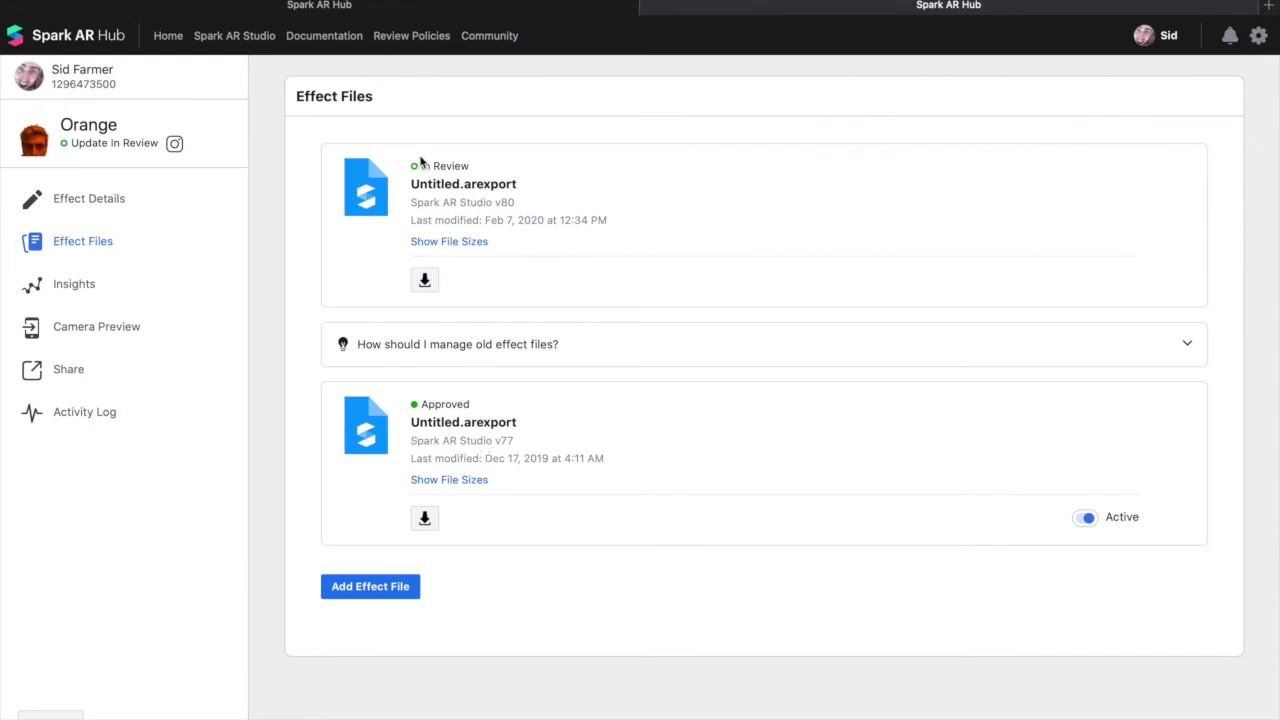
drag(421, 163, 475, 165)
click(484, 220)
drag(484, 220, 538, 220)
click(534, 221)
Step: Open the Orange effect's details and check its delivery status
click(72, 205)
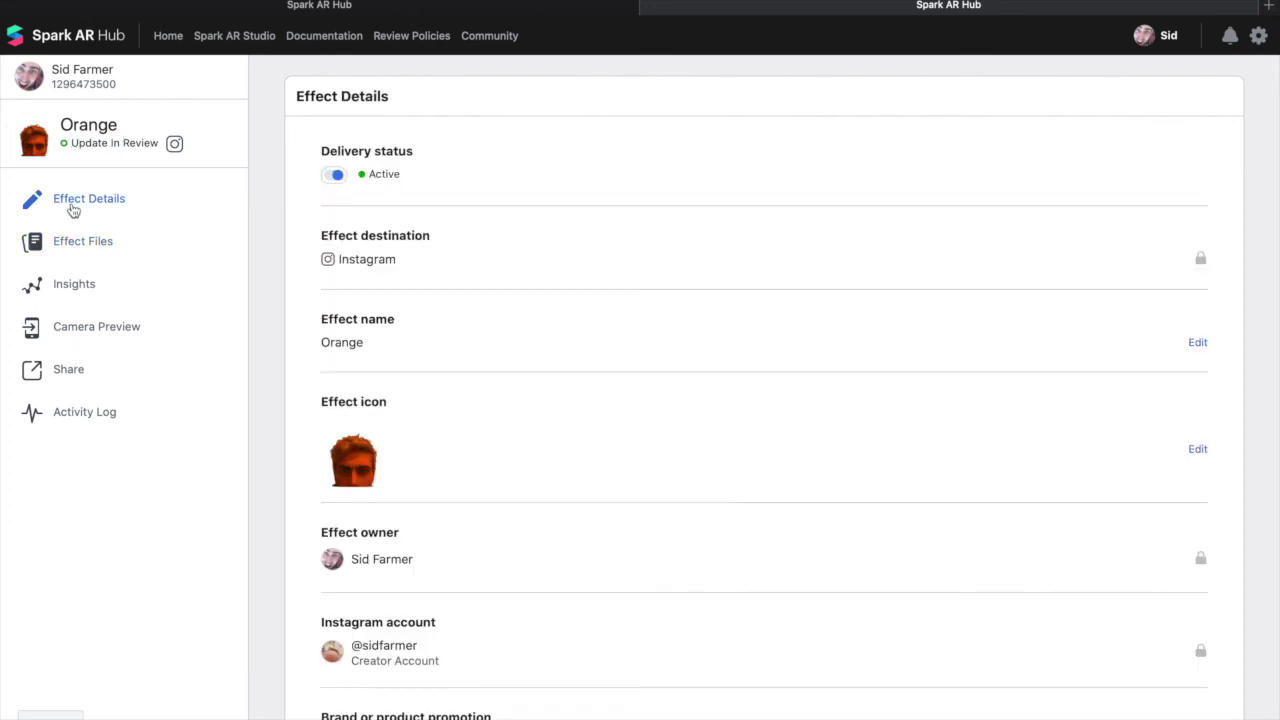
drag(376, 174, 389, 174)
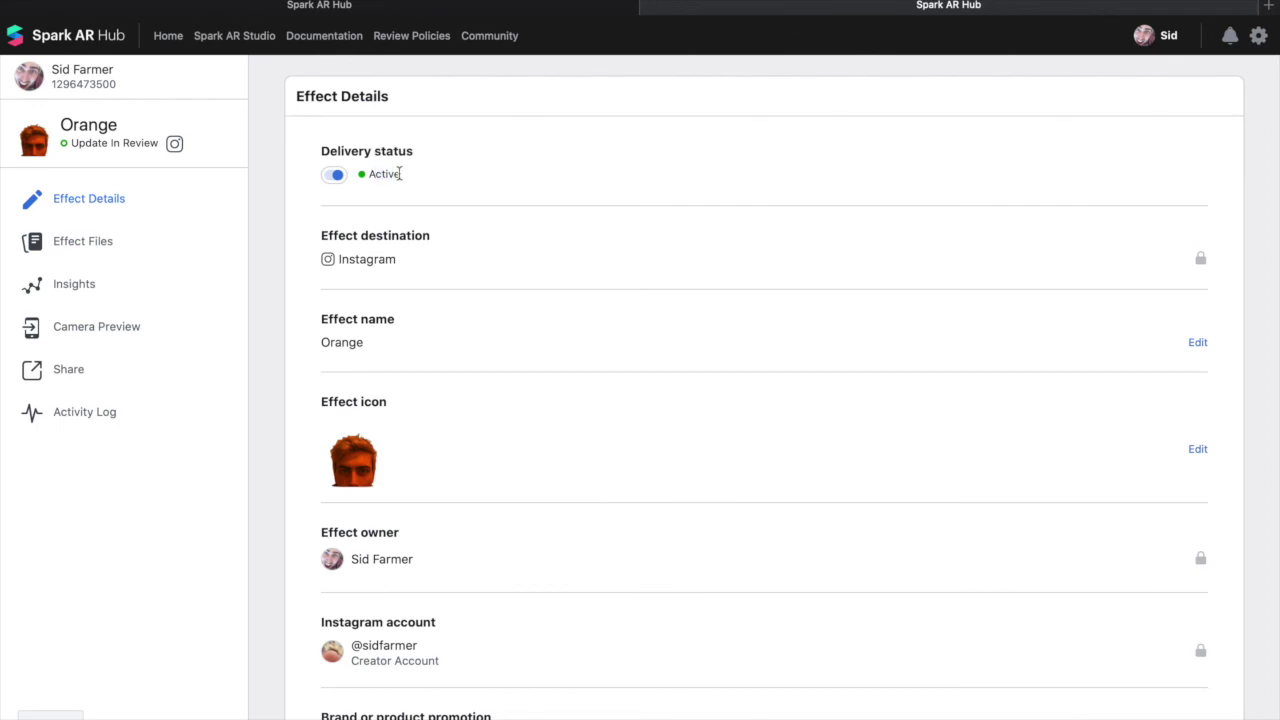